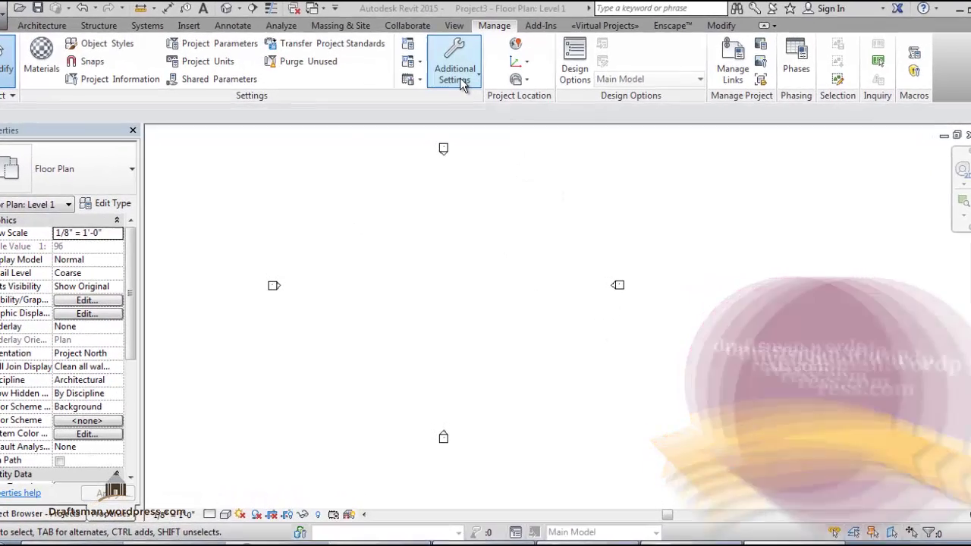
# - Review the halftone and underlay settings, leaving line weight and pattern unchanged
pyautogui.click(459, 83)
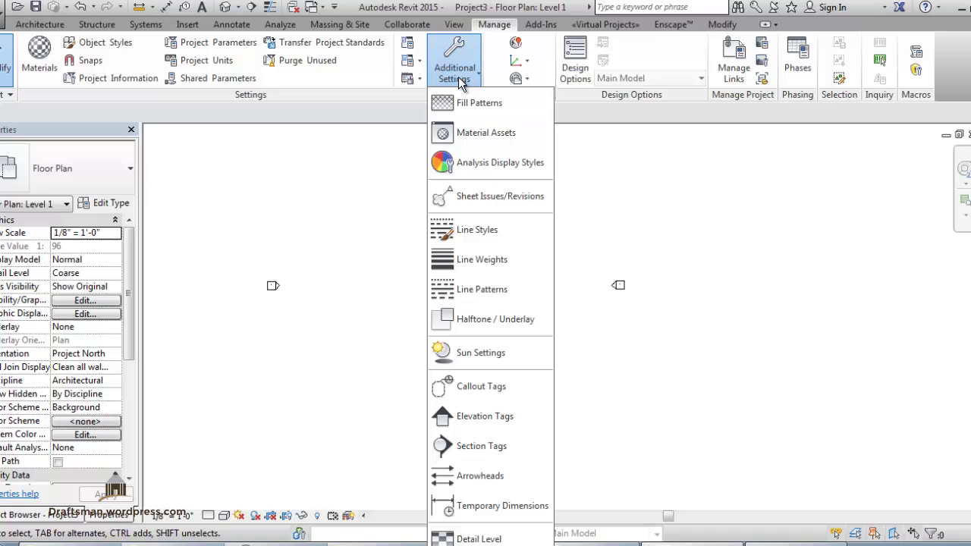
pyautogui.click(483, 321)
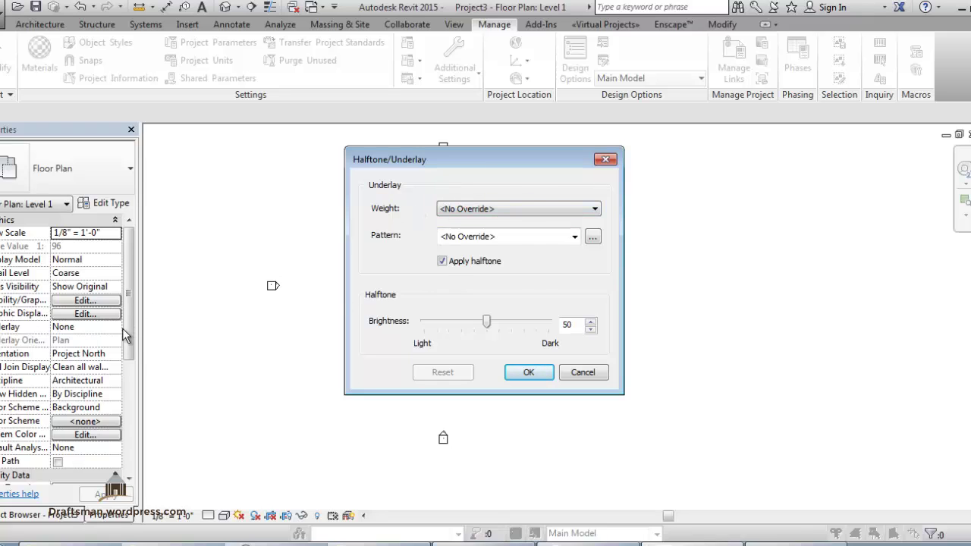
pyautogui.click(571, 212)
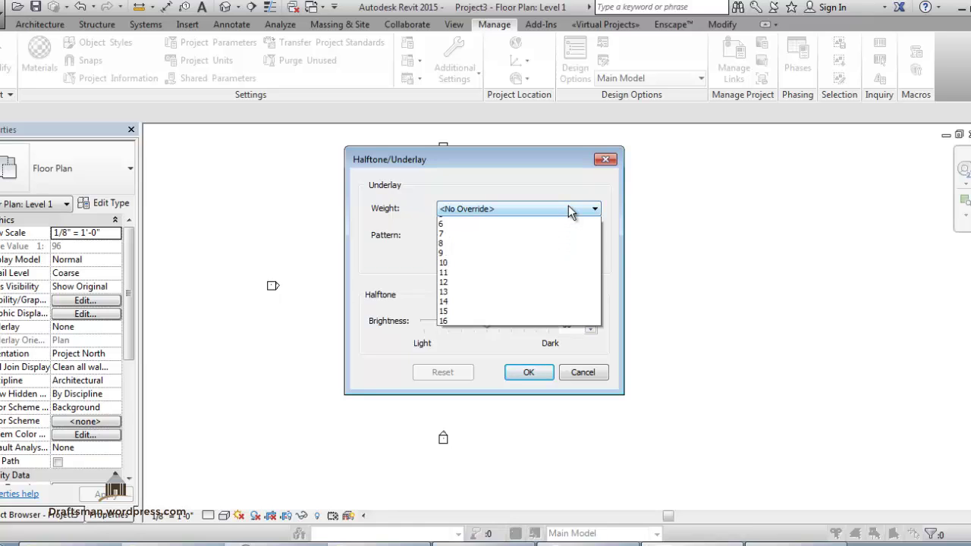
pyautogui.click(369, 255)
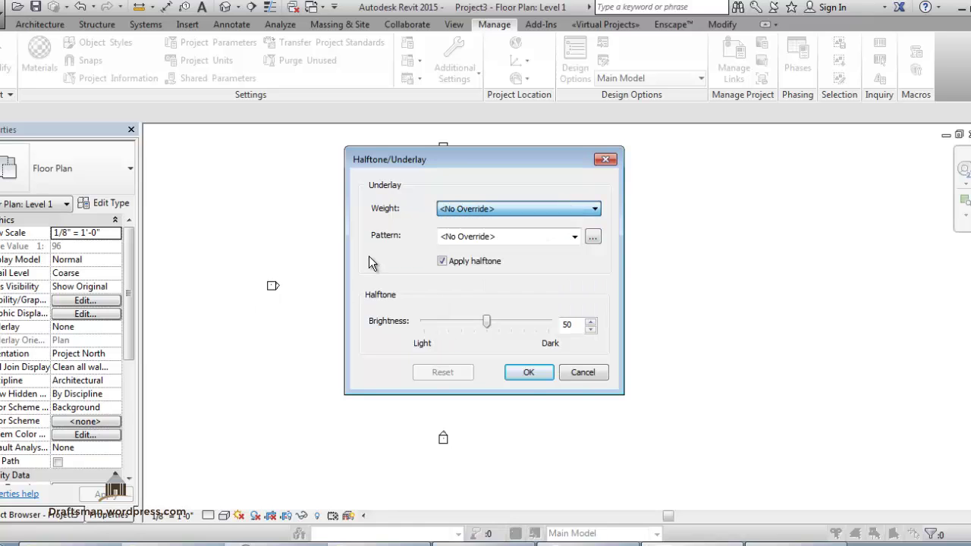
pyautogui.click(450, 241)
pyautogui.click(348, 234)
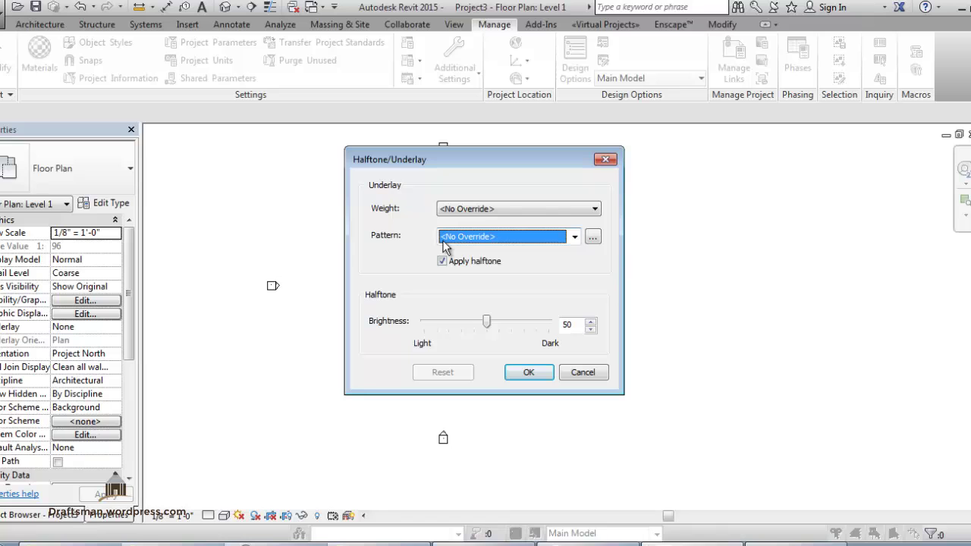
pyautogui.click(611, 164)
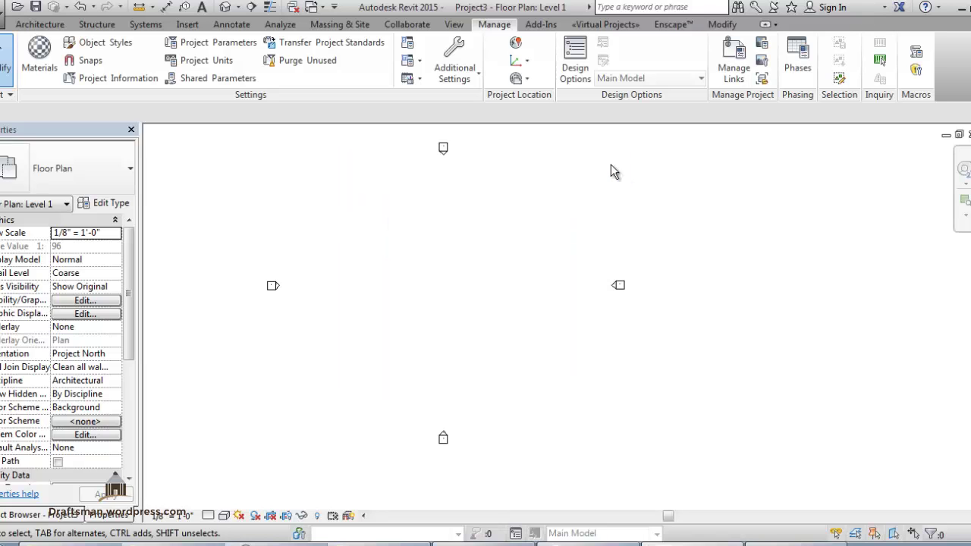
# - Switch to rac_basic_sample_project and open its Level 1 floor plan from the Project Browser
pyautogui.hotkey('ctrl', 'Tab')
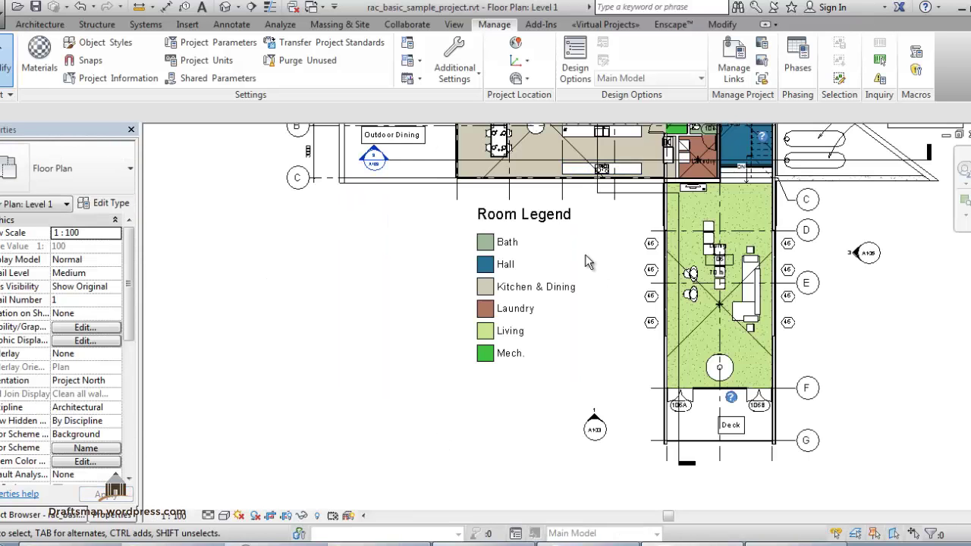
pyautogui.hotkey('ctrl', 'Tab')
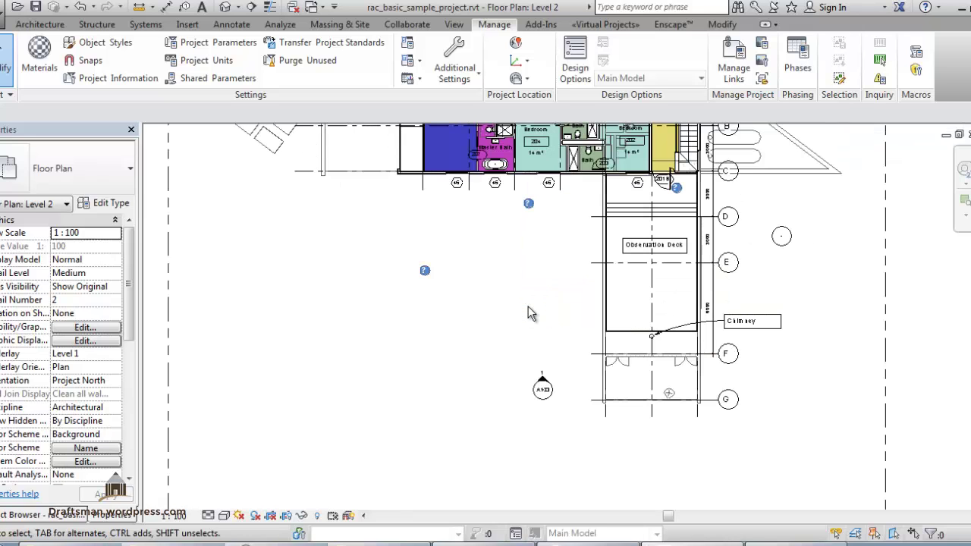
pyautogui.moveTo(398, 237); pyautogui.dragTo(450, 290, button='middle')
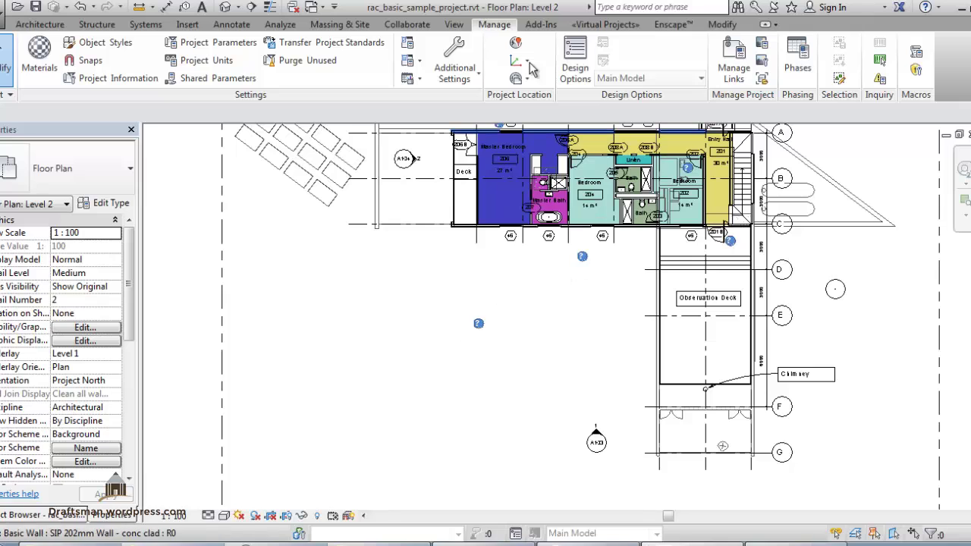
pyautogui.click(67, 515)
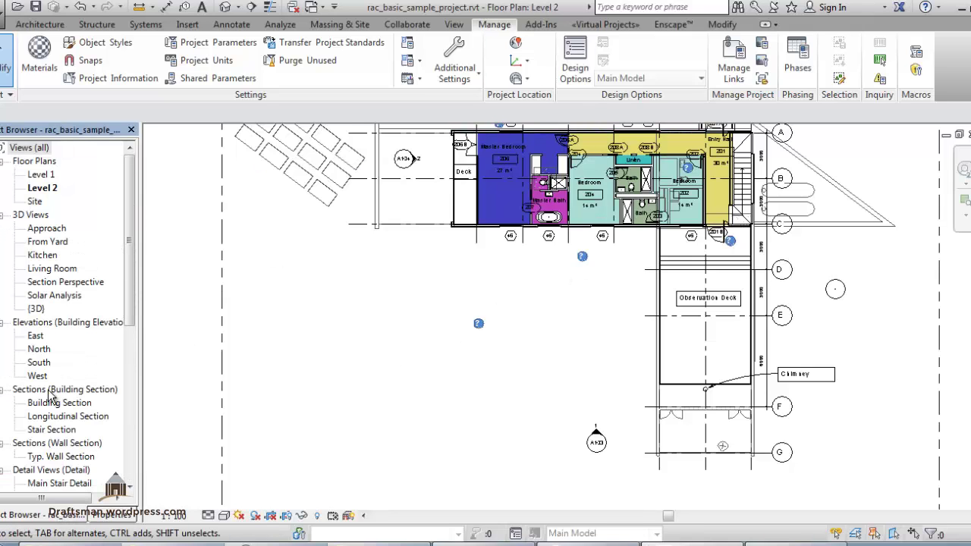
pyautogui.doubleClick(41, 175)
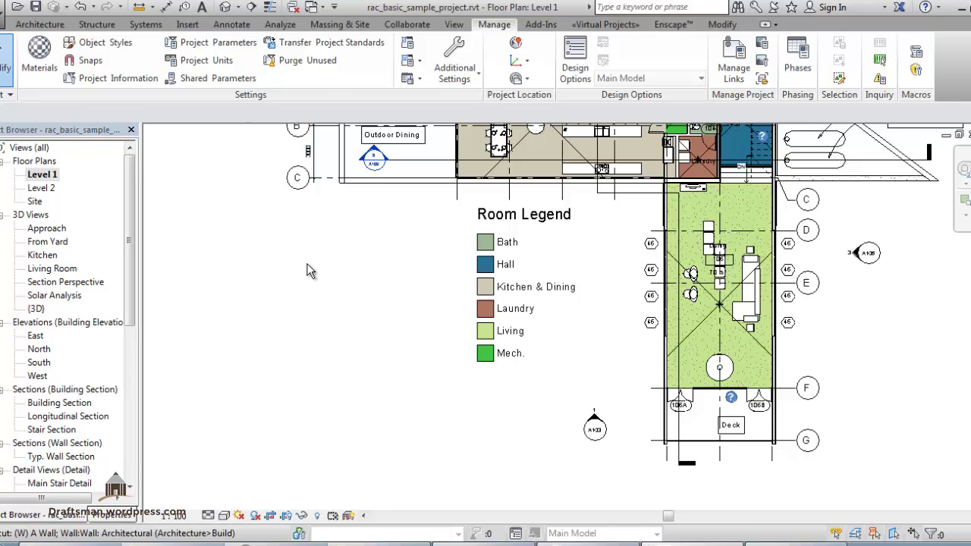
# - Draw an L-shaped wall with WA: vertical left of the Room Legend, horizontal below it
pyautogui.press('w')
pyautogui.press('a')
pyautogui.click(425, 218)
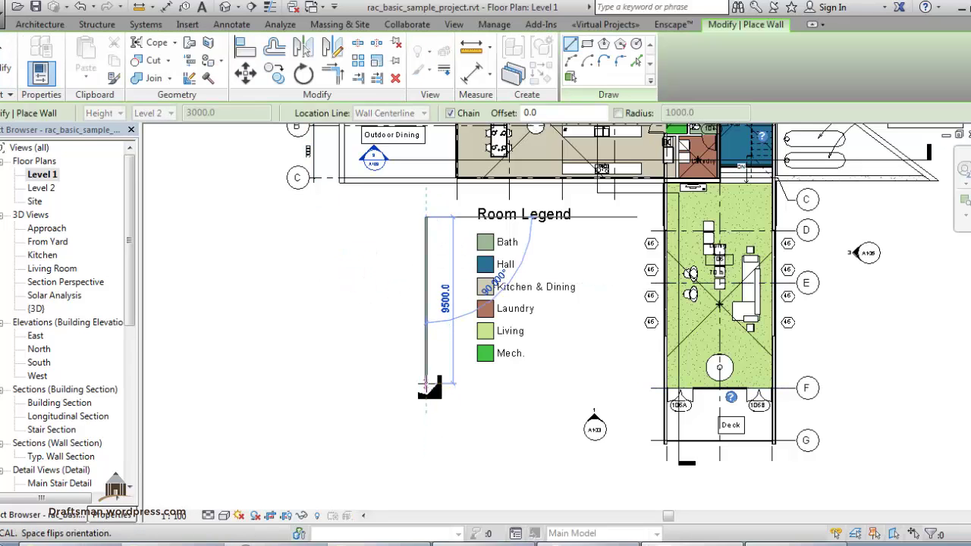
pyautogui.click(425, 383)
pyautogui.click(617, 383)
pyautogui.press('Escape')
pyautogui.press('Escape')
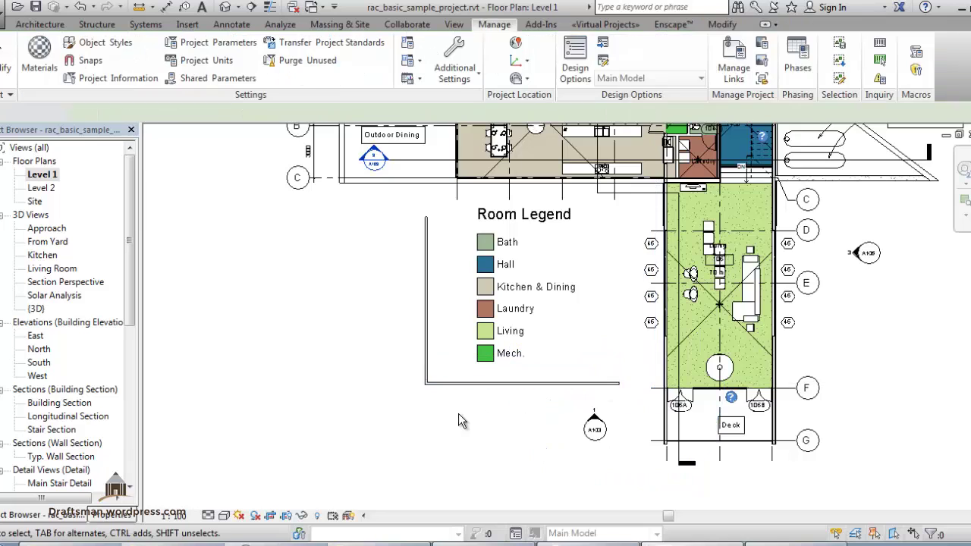
pyautogui.scroll(3, 429, 412)
pyautogui.scroll(-2, 429, 413)
# - Open the Level 2 floor plan and pan to the new walls shown as underlay
pyautogui.doubleClick(41, 187)
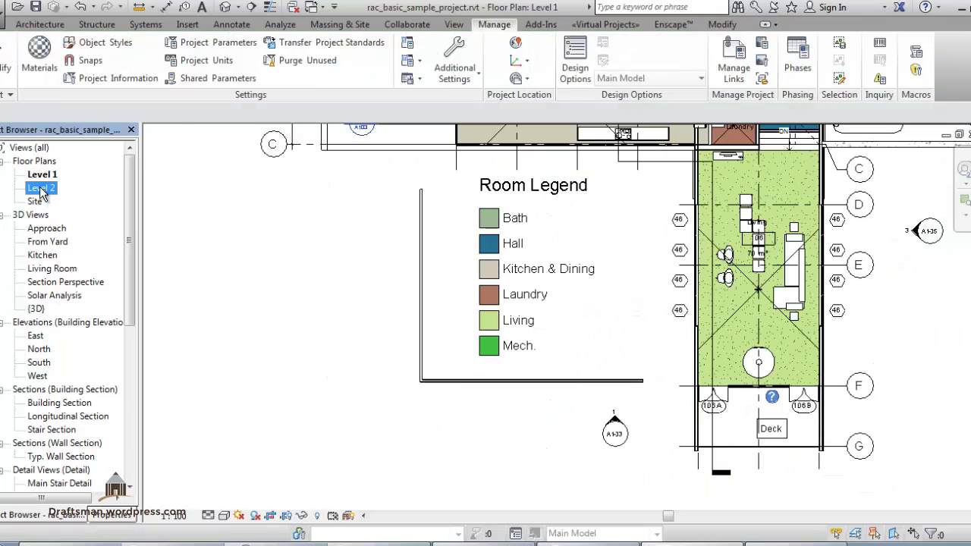
pyautogui.scroll(1, 490, 431)
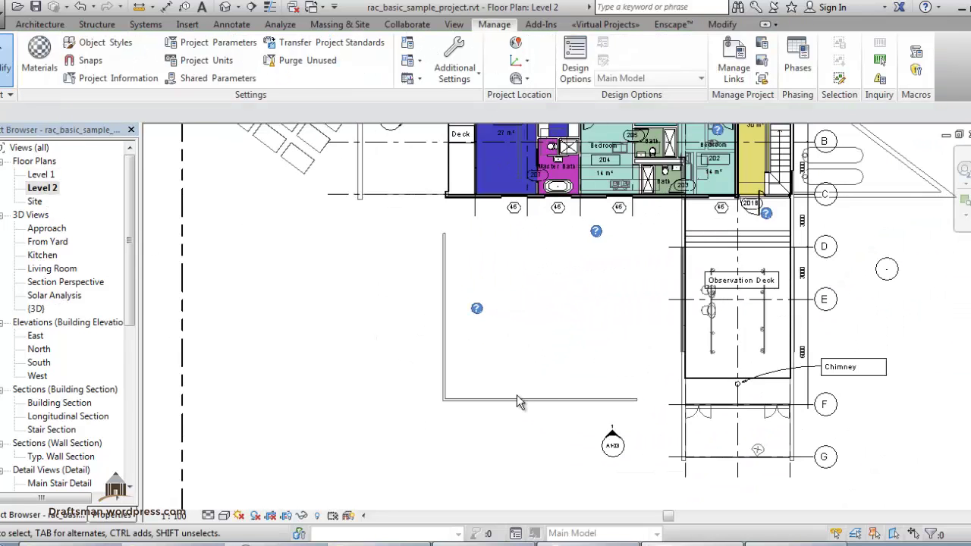
pyautogui.moveTo(517, 394); pyautogui.dragTo(254, 492, button='middle')
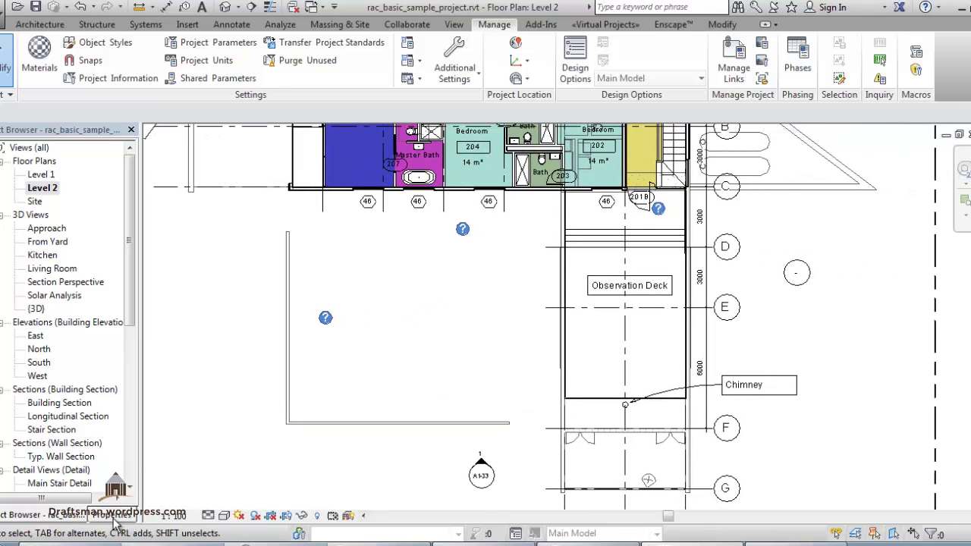
pyautogui.scroll(1, 368, 446)
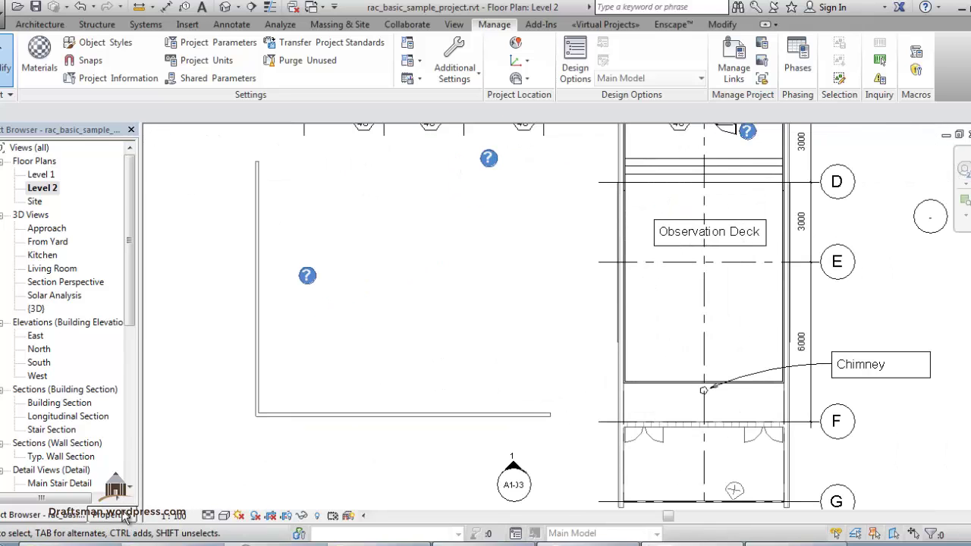
pyautogui.click(122, 514)
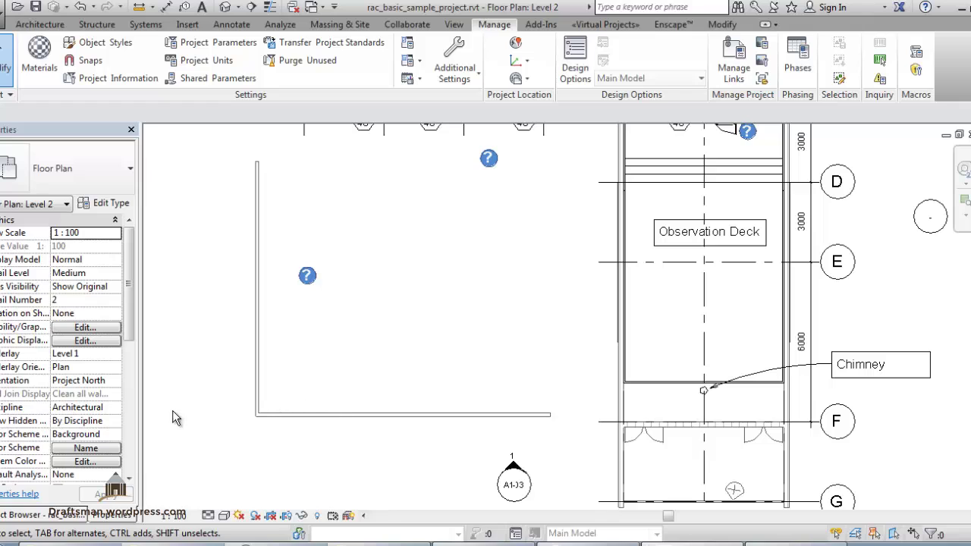
# - Give both L-shaped walls a Top Offset of -500, leaving them 2500 high
pyautogui.click(275, 417)
pyautogui.keyDown('ctrl'); pyautogui.click(258, 377); pyautogui.keyUp('ctrl')
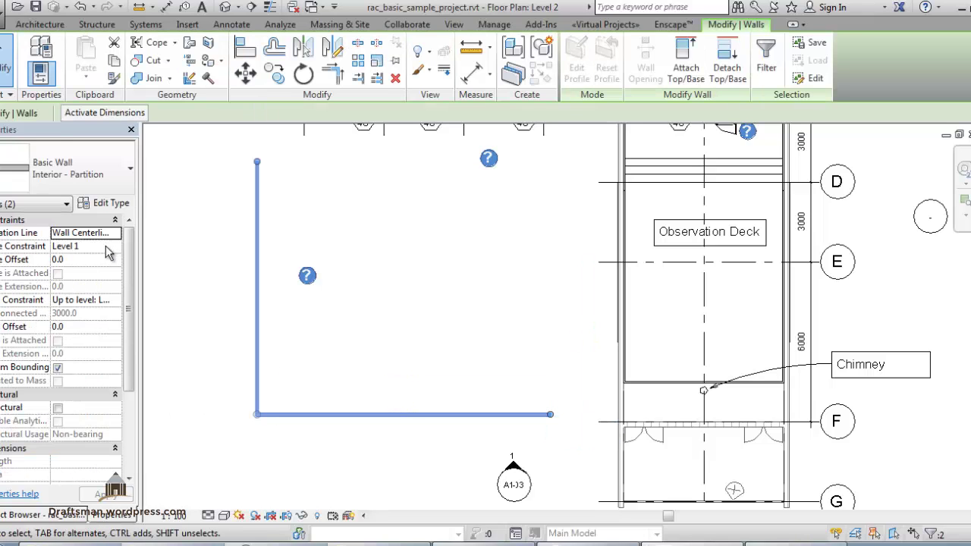
pyautogui.click(95, 327)
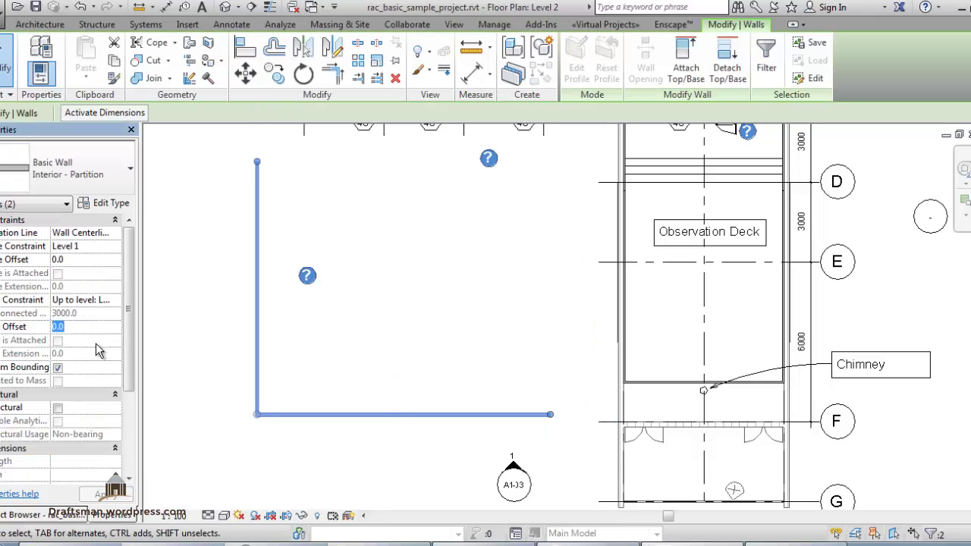
pyautogui.write('-5')
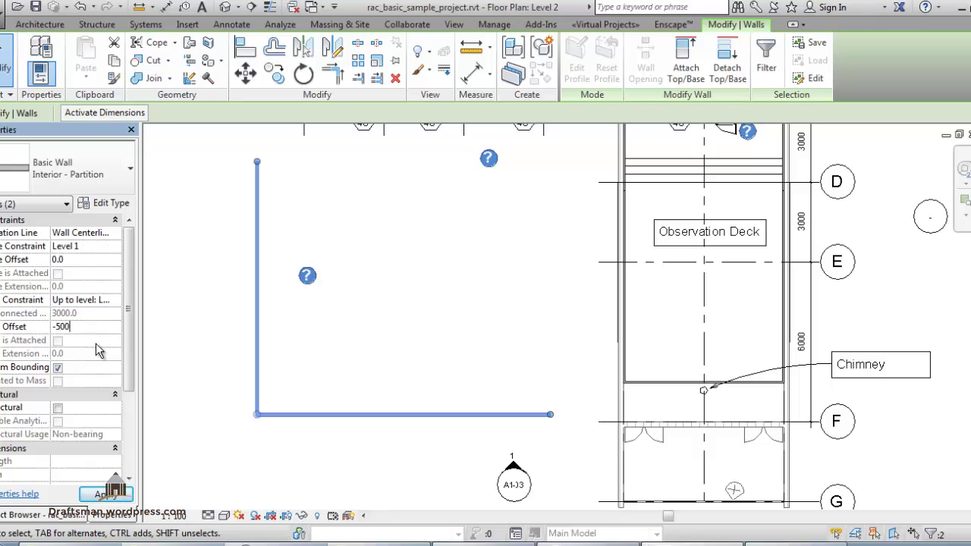
pyautogui.press('Return')
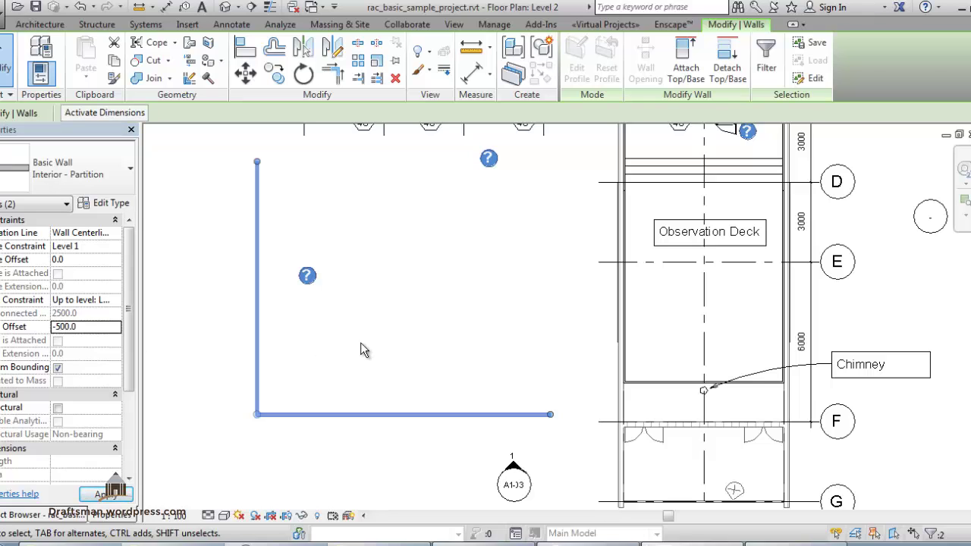
pyautogui.click(361, 343)
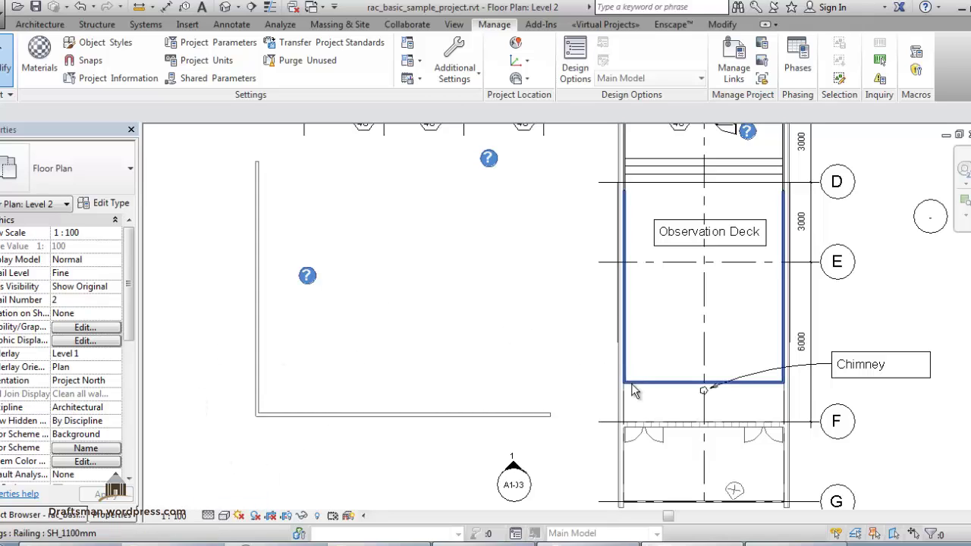
pyautogui.scroll(1, 661, 363)
pyautogui.scroll(1, 661, 364)
pyautogui.scroll(1, 660, 364)
pyautogui.scroll(-2, 603, 379)
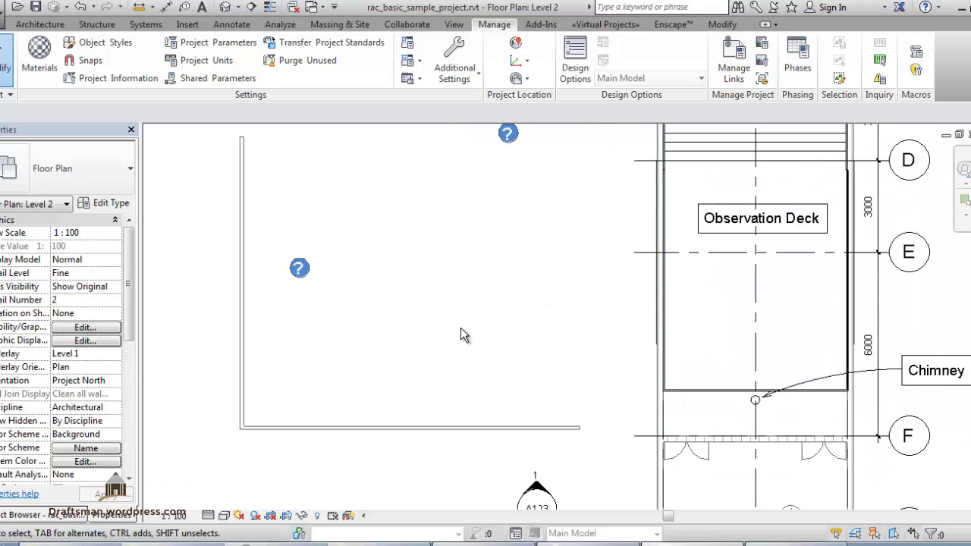
pyautogui.click(115, 353)
pyautogui.click(115, 367)
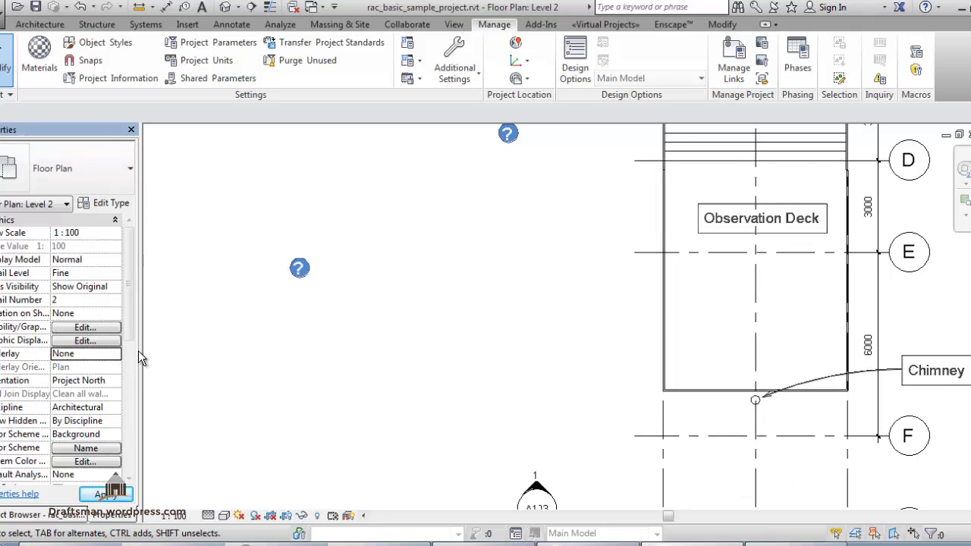
pyautogui.click(115, 354)
pyautogui.click(94, 379)
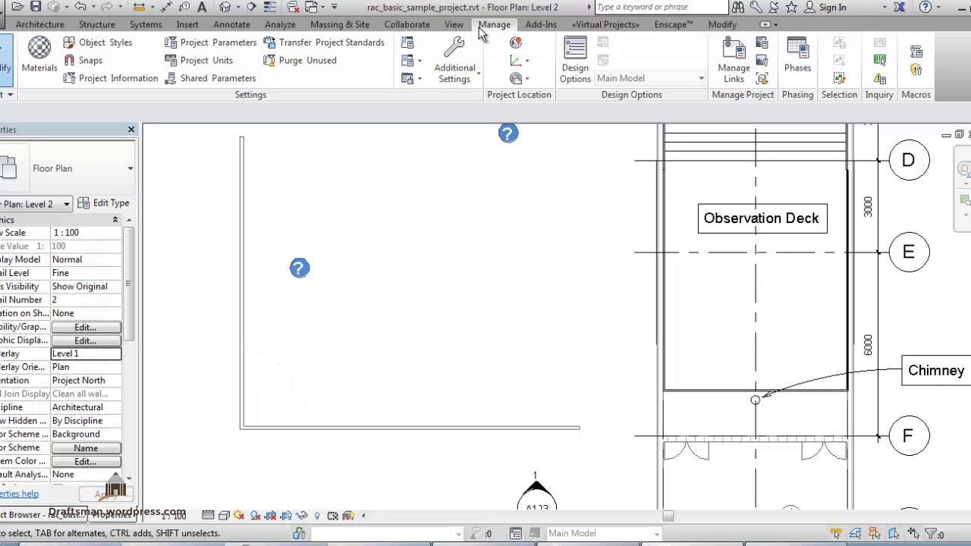
# - Adjust the halftone brightness and make the underlay lines dotted
pyautogui.click(460, 76)
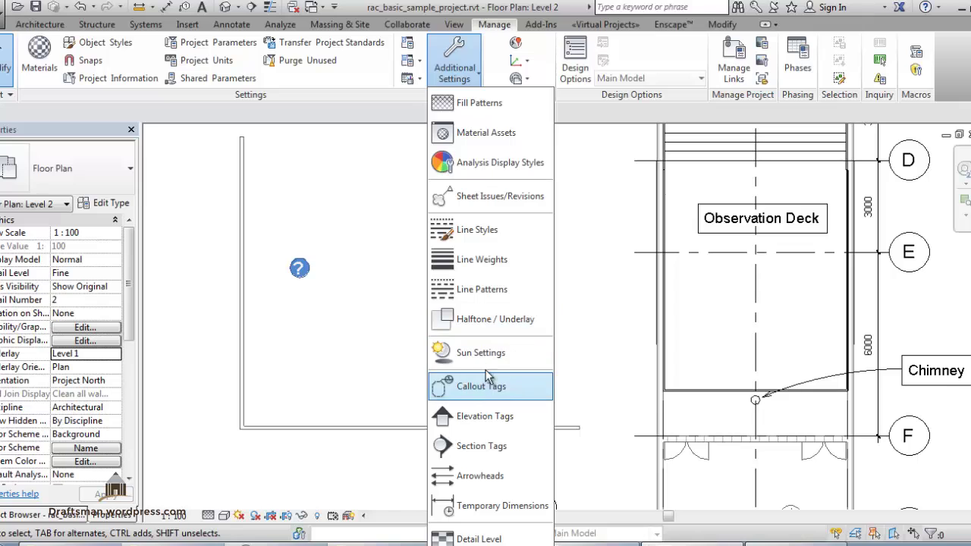
pyautogui.click(497, 319)
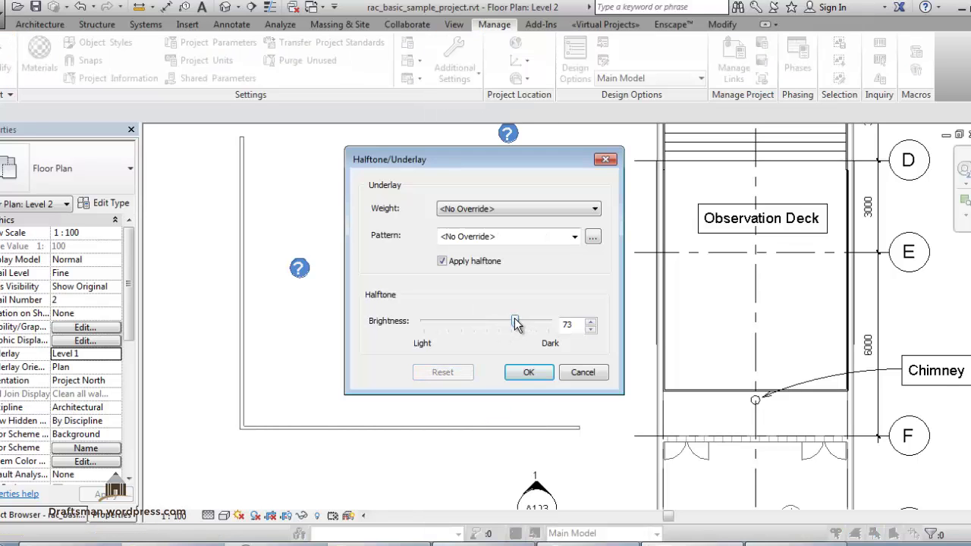
pyautogui.moveTo(515, 323)
pyautogui.mouseDown()
pyautogui.moveTo(476, 323)
pyautogui.moveTo(527, 314)
pyautogui.mouseUp()
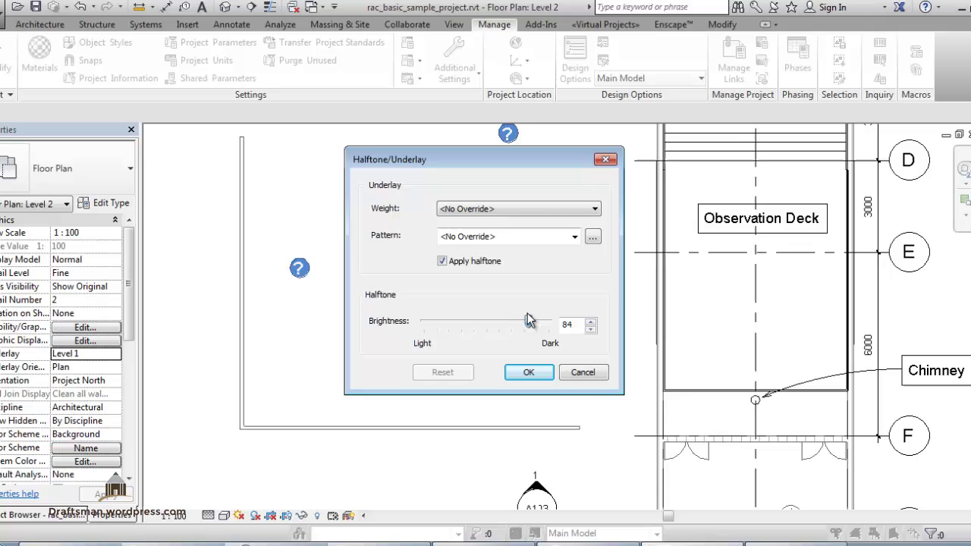
pyautogui.click(569, 243)
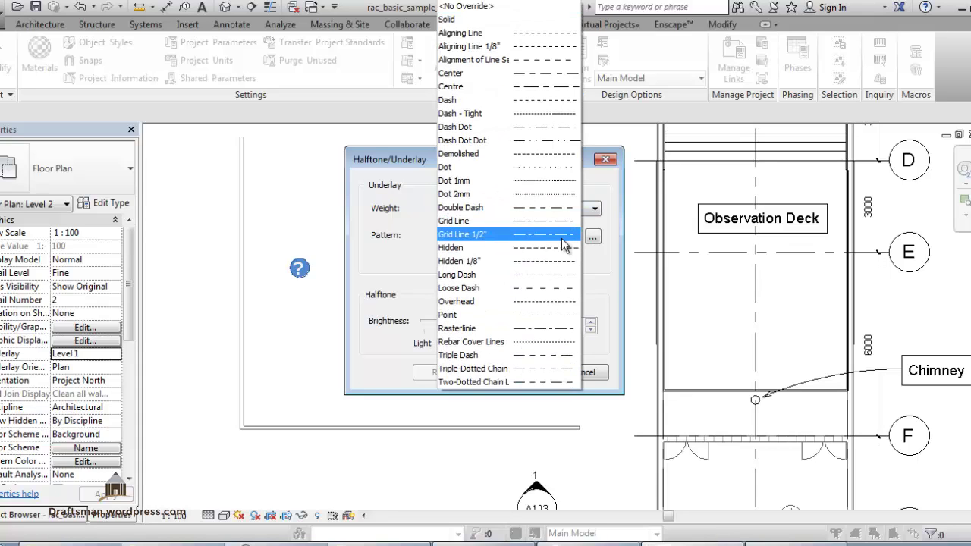
pyautogui.click(545, 167)
pyautogui.click(527, 373)
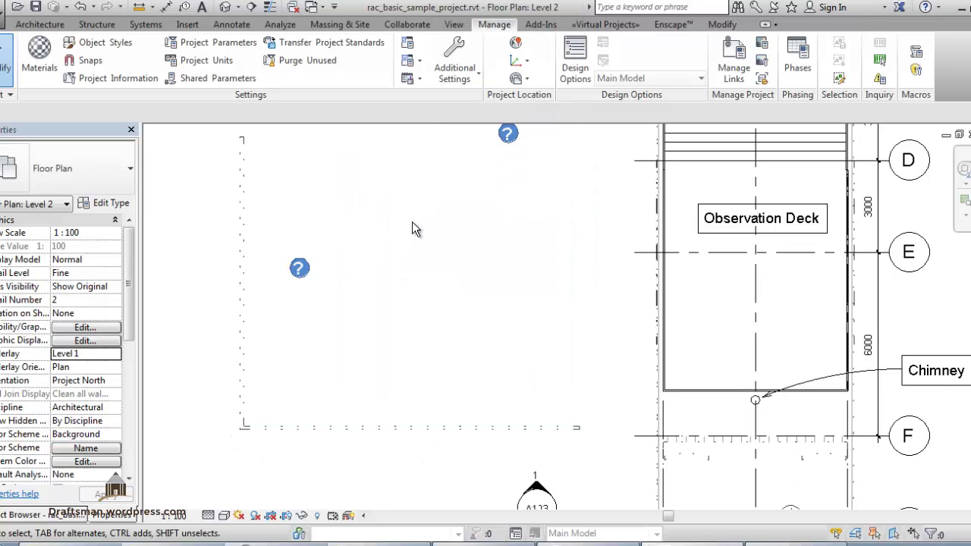
# - Change the underlay line pattern to Double Dash and bring the upper floor rooms into view
pyautogui.click(453, 64)
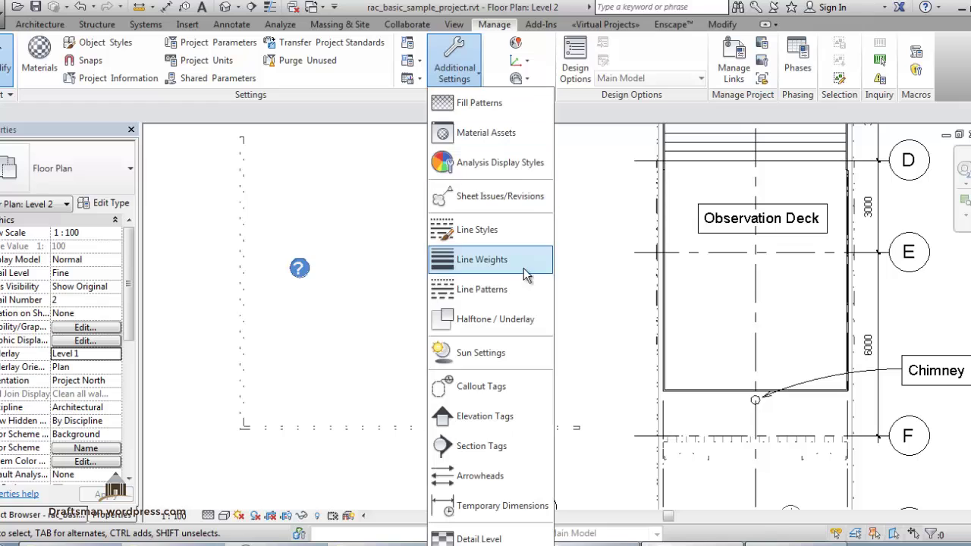
pyautogui.click(516, 321)
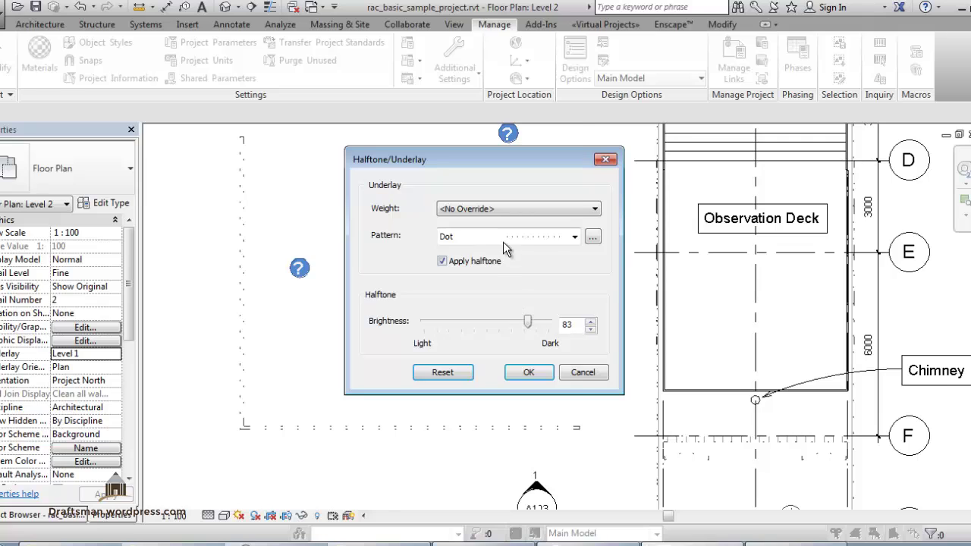
pyautogui.click(503, 241)
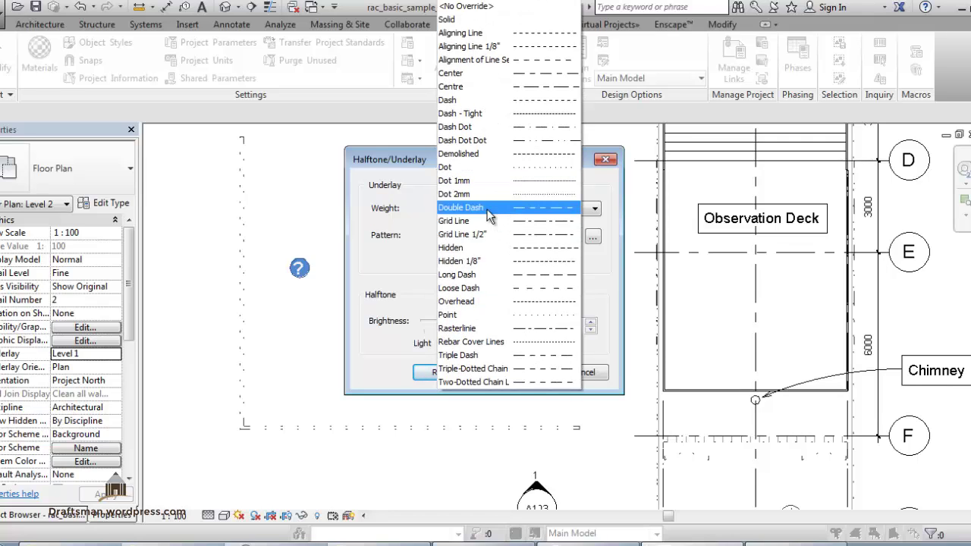
pyautogui.click(489, 213)
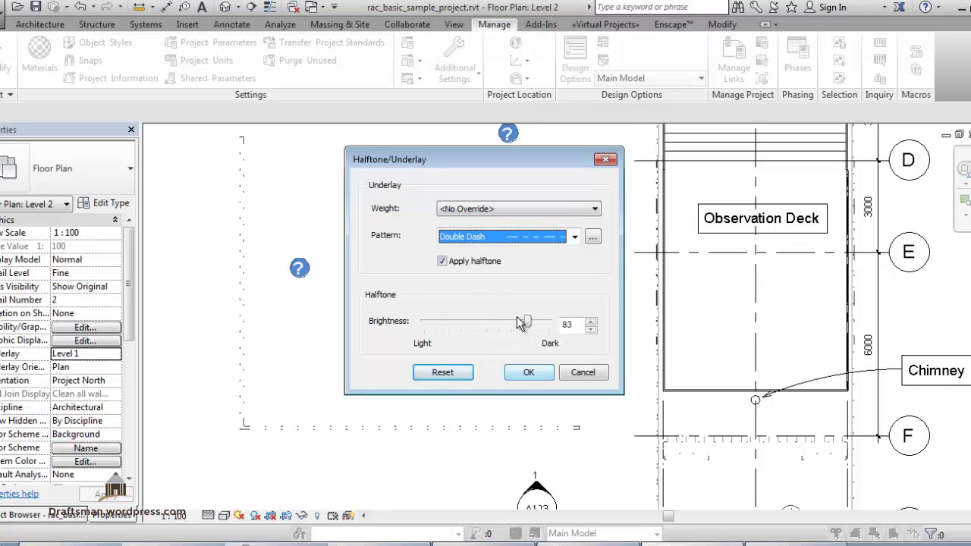
pyautogui.click(531, 369)
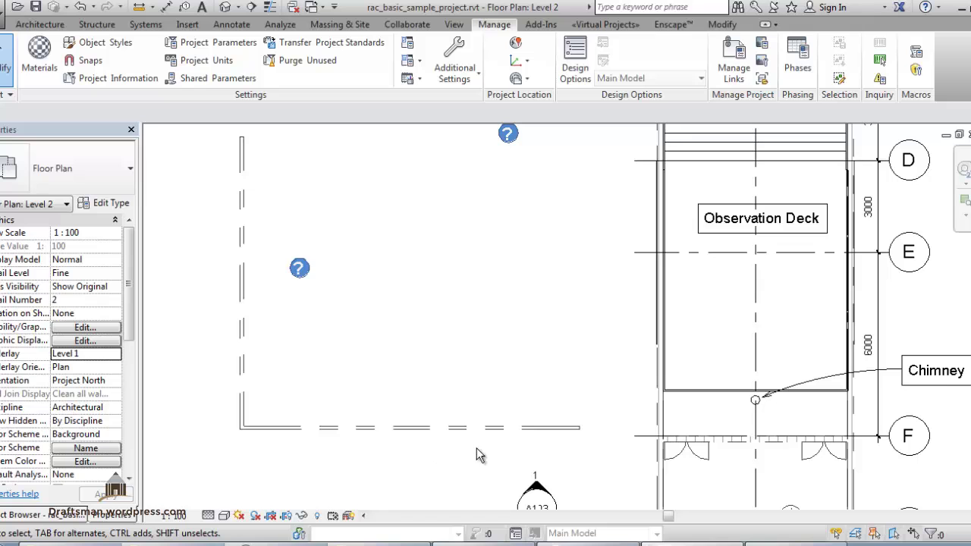
pyautogui.moveTo(447, 255); pyautogui.dragTo(436, 540, button='middle')
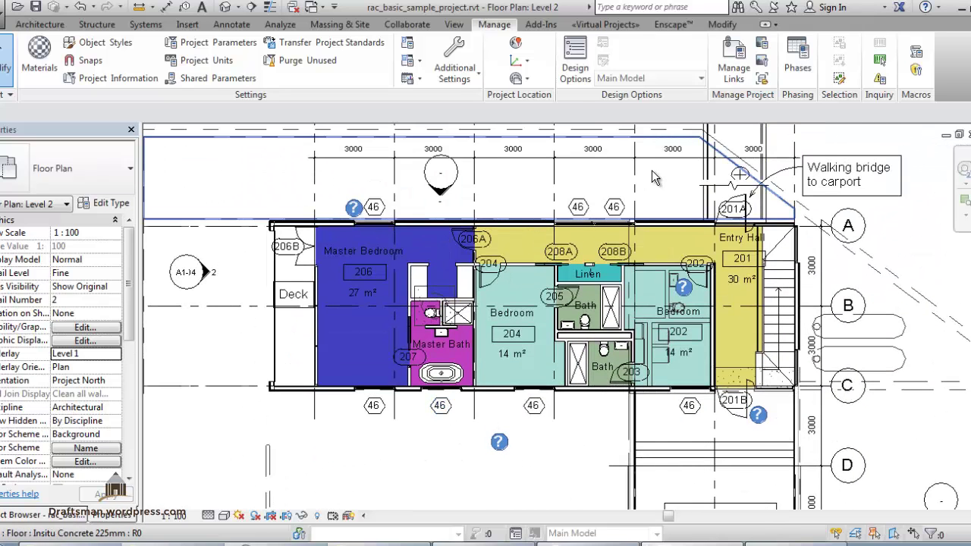
pyautogui.scroll(2, 504, 155)
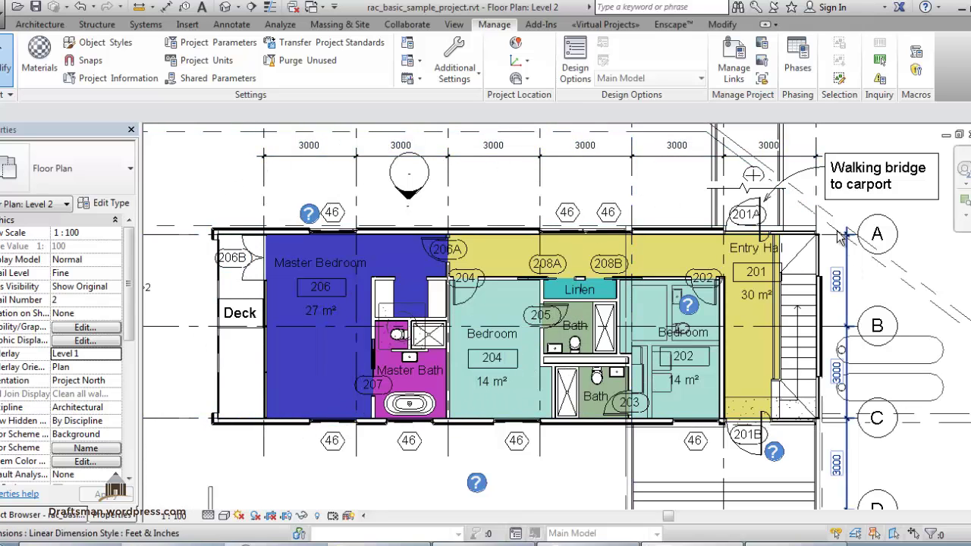
pyautogui.moveTo(907, 323); pyautogui.dragTo(657, 321, button='middle')
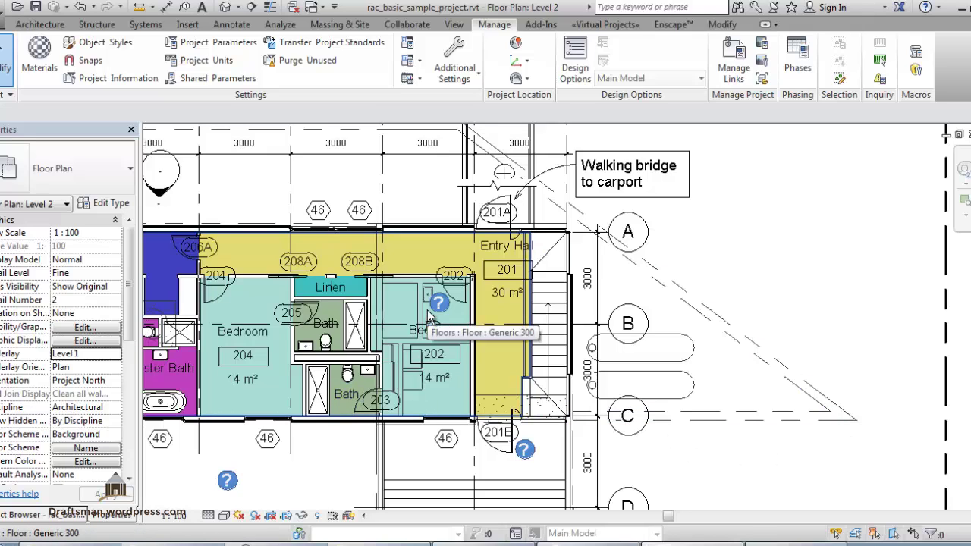
pyautogui.scroll(-5, 526, 249)
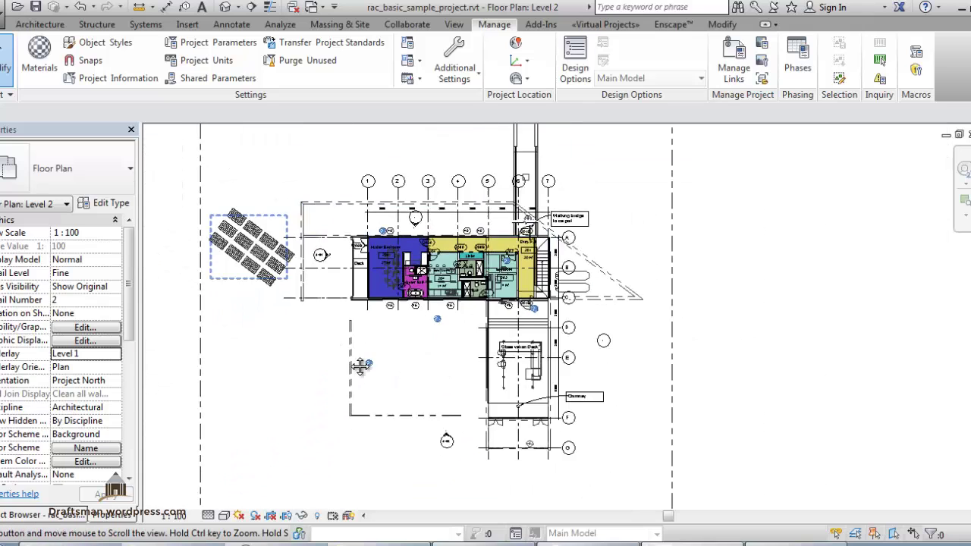
pyautogui.moveTo(361, 367); pyautogui.dragTo(534, 419, button='middle')
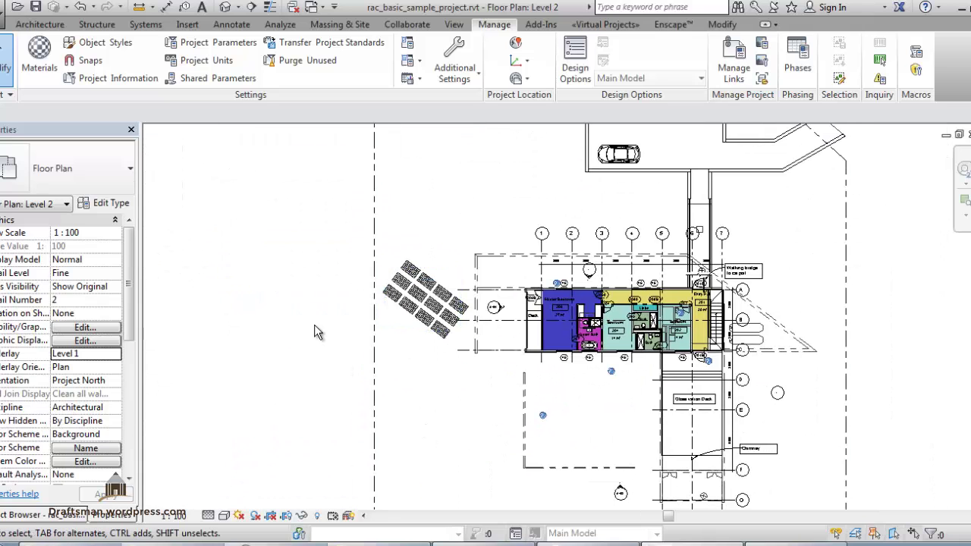
pyautogui.scroll(-2, 314, 325)
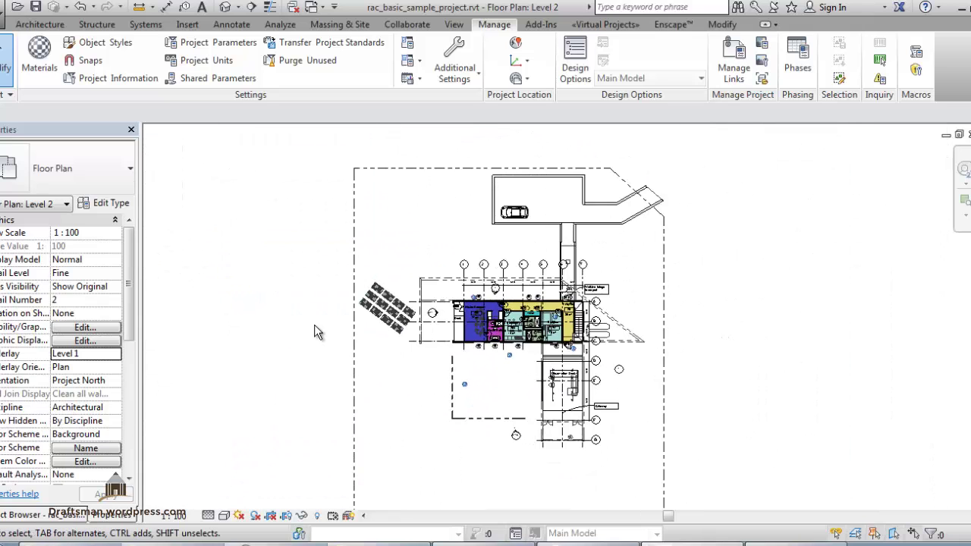
pyautogui.click(188, 11)
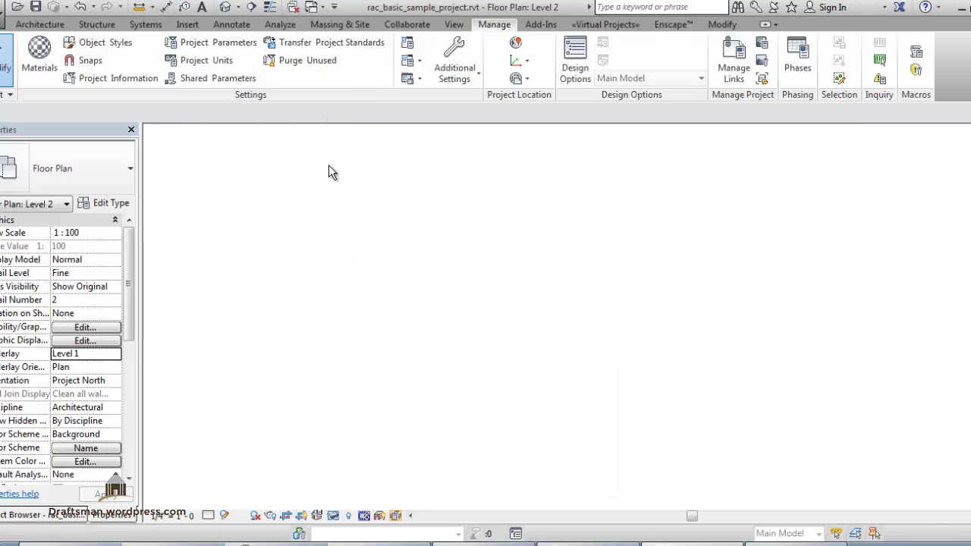
# - Zoom and orbit around the house on its sloping site in the default 3D view
pyautogui.scroll(-2, 328, 219)
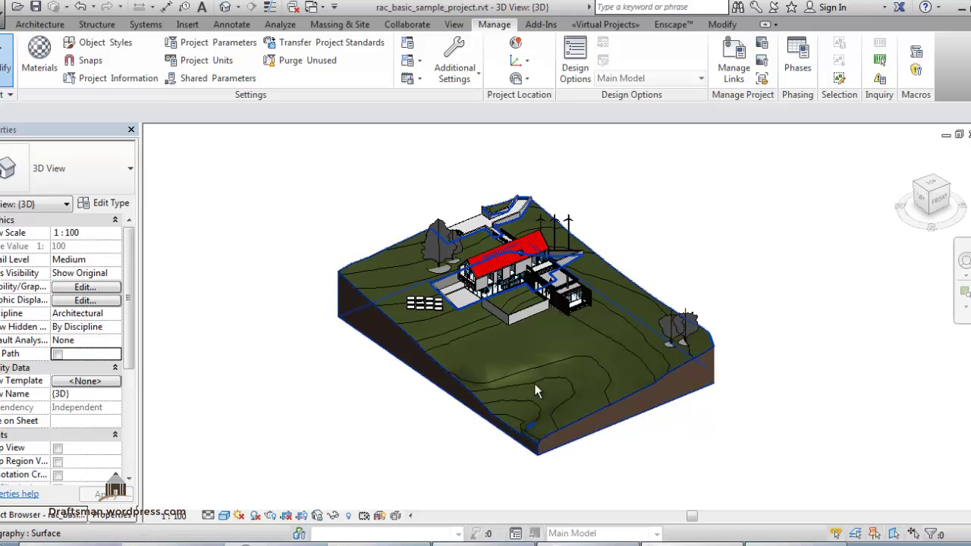
pyautogui.scroll(2, 410, 263)
pyautogui.scroll(2, 487, 290)
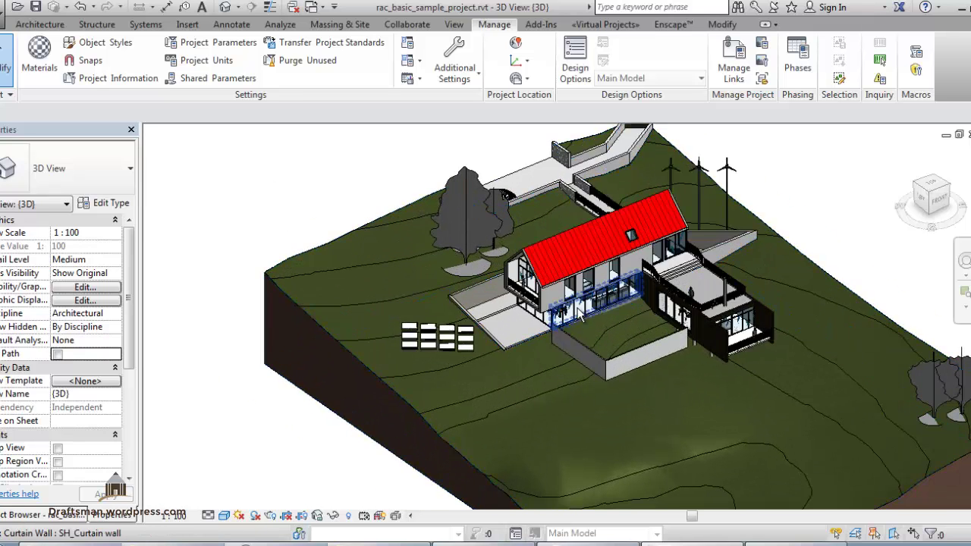
pyautogui.scroll(3, 570, 311)
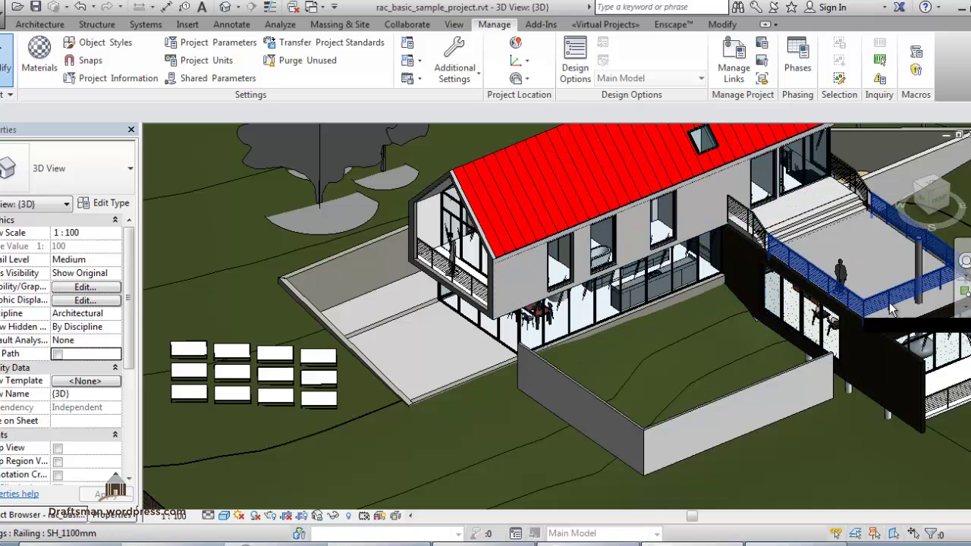
pyautogui.click(906, 399)
pyautogui.keyDown('shift'); pyautogui.moveTo(907, 399); pyautogui.dragTo(679, 343, button='middle'); pyautogui.keyUp('shift')
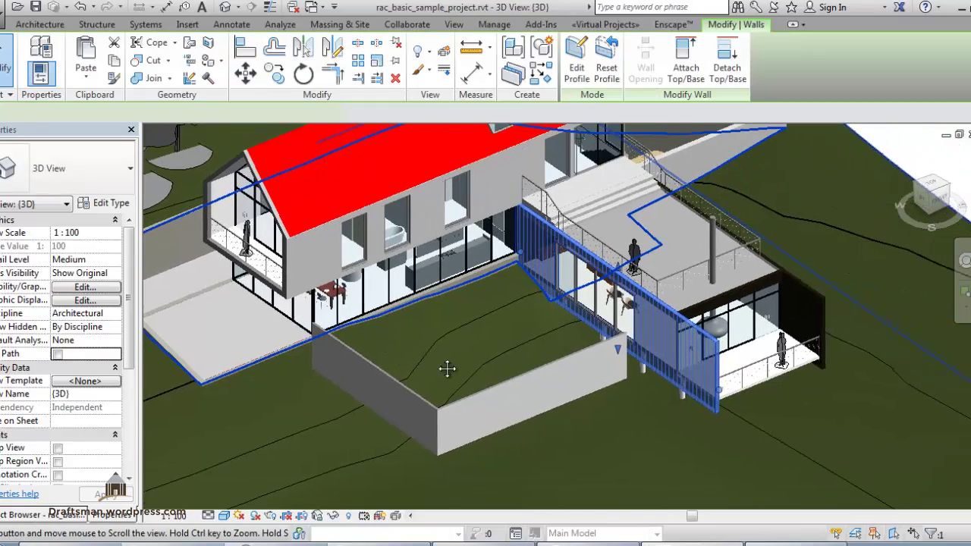
pyautogui.scroll(-5, 547, 255)
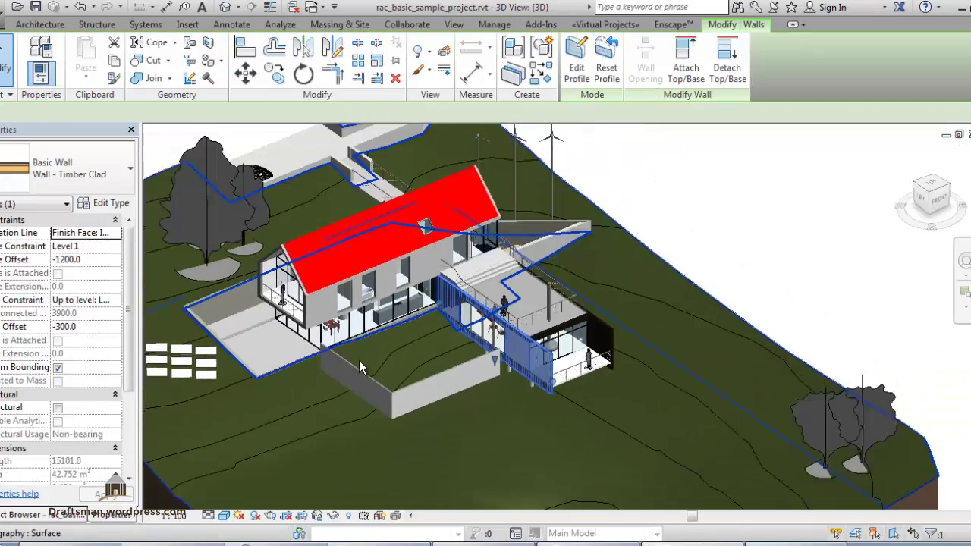
pyautogui.scroll(-4, 544, 254)
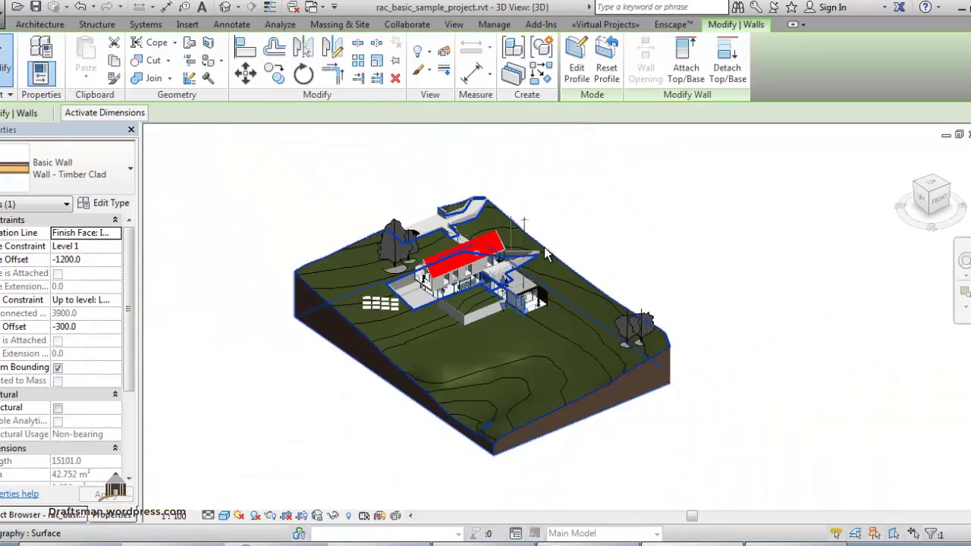
pyautogui.click(346, 190)
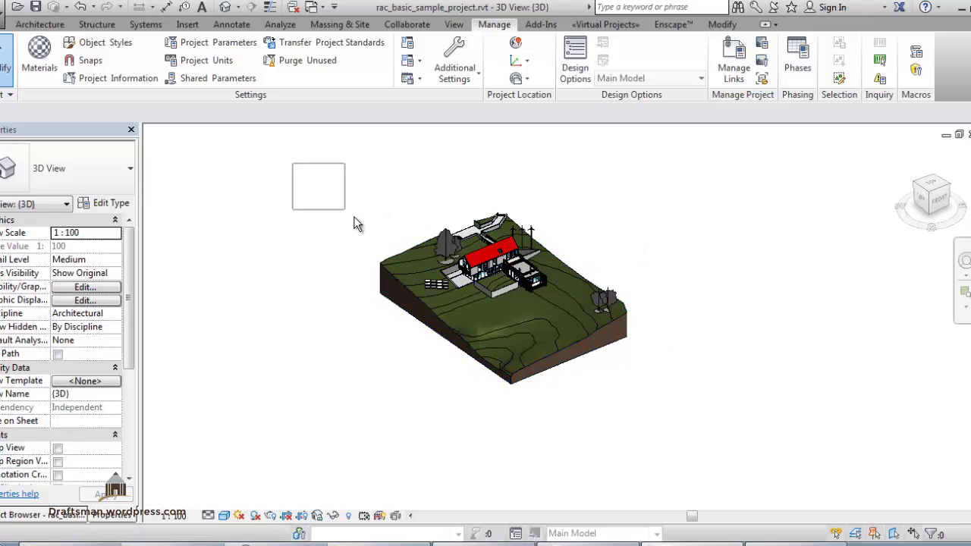
# - Window-select every element of the house and site model
pyautogui.moveTo(353, 216); pyautogui.dragTo(694, 449)
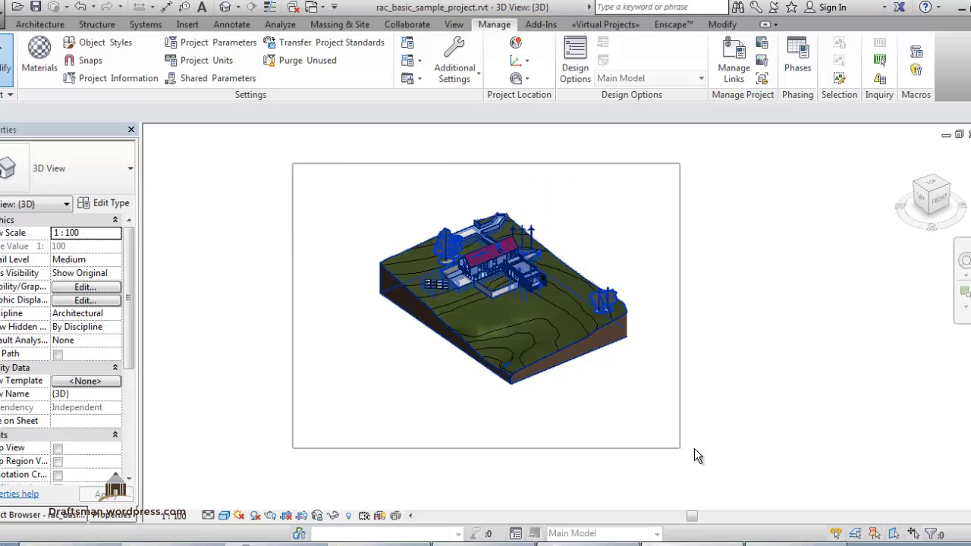
pyautogui.moveTo(694, 455); pyautogui.dragTo(681, 470)
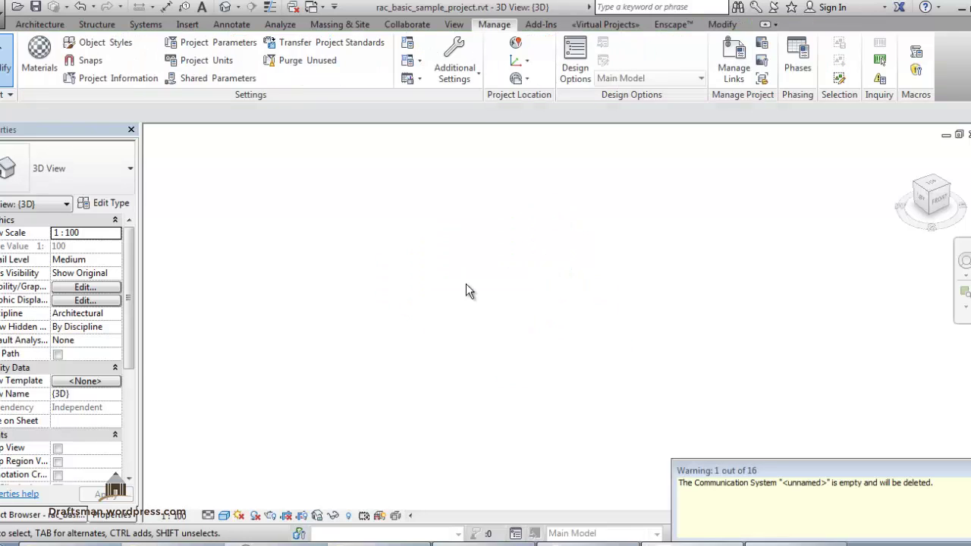
# - Start Wall: Architectural and browse the remaining wall types, keeping Interior - Partition
pyautogui.click(41, 27)
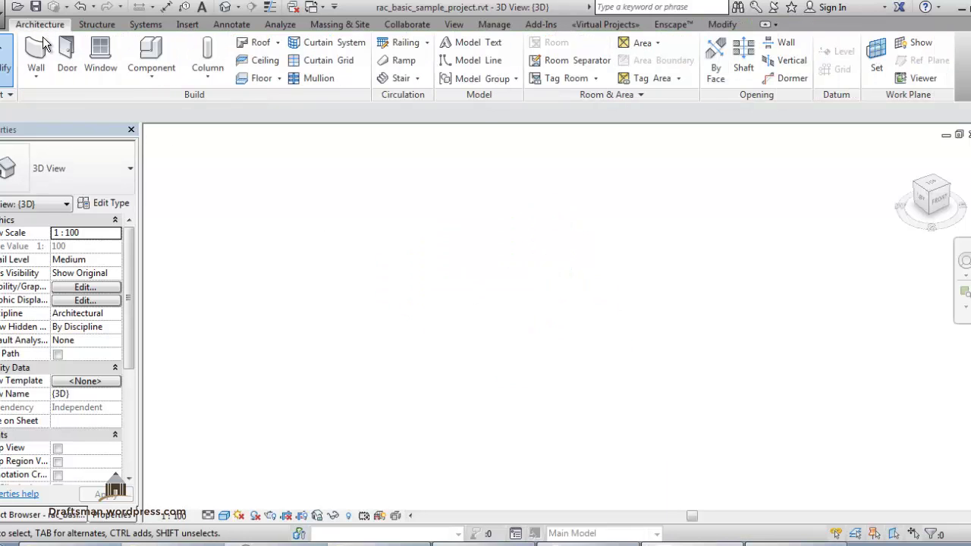
pyautogui.click(46, 74)
pyautogui.click(58, 107)
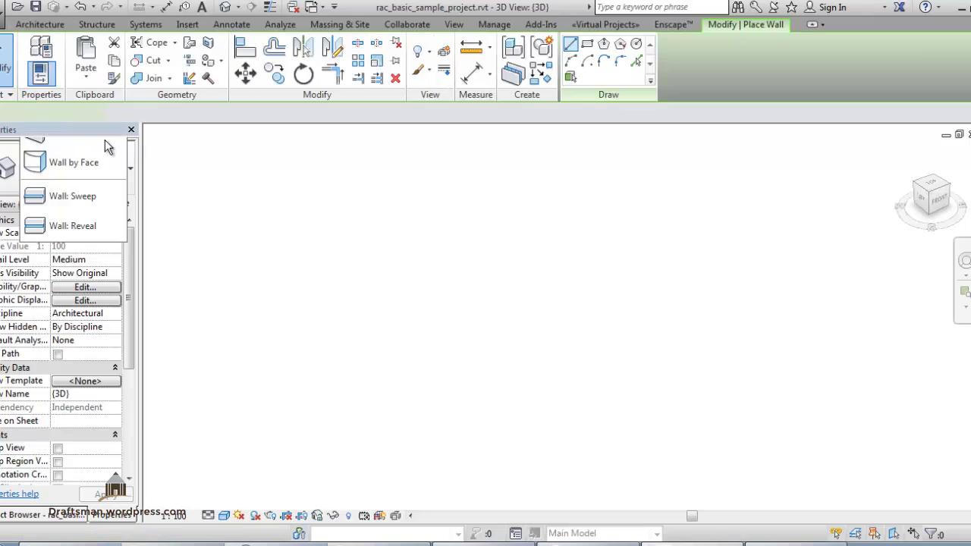
pyautogui.click(108, 158)
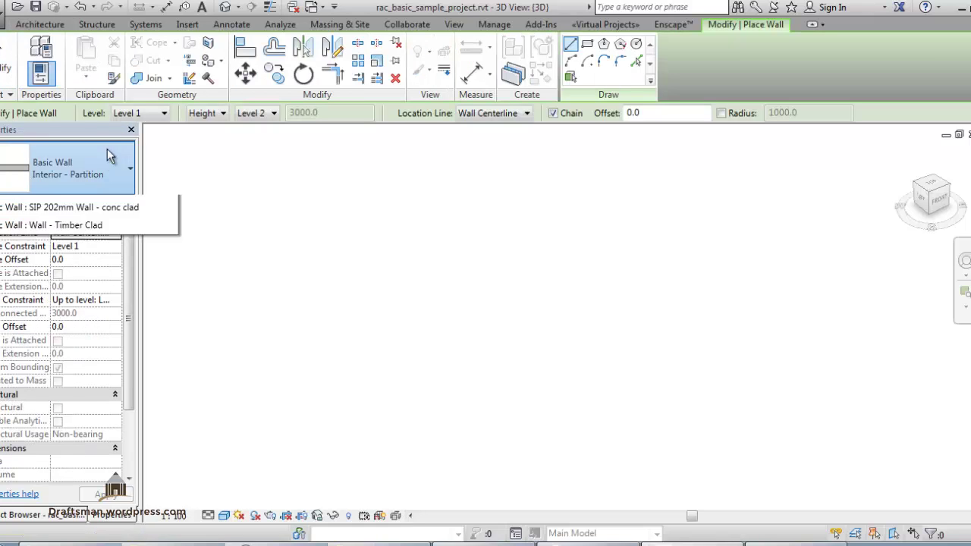
pyautogui.scroll(3, 96, 215)
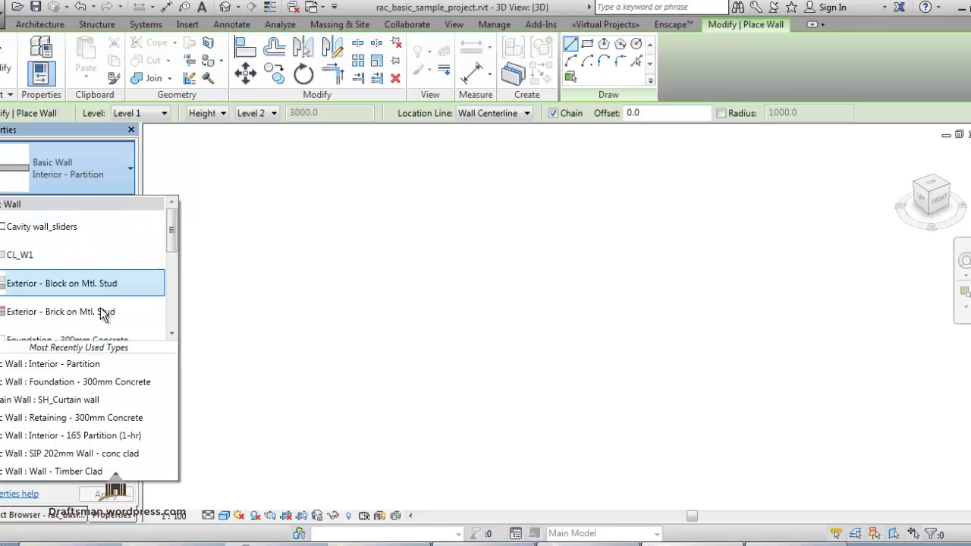
pyautogui.click(77, 176)
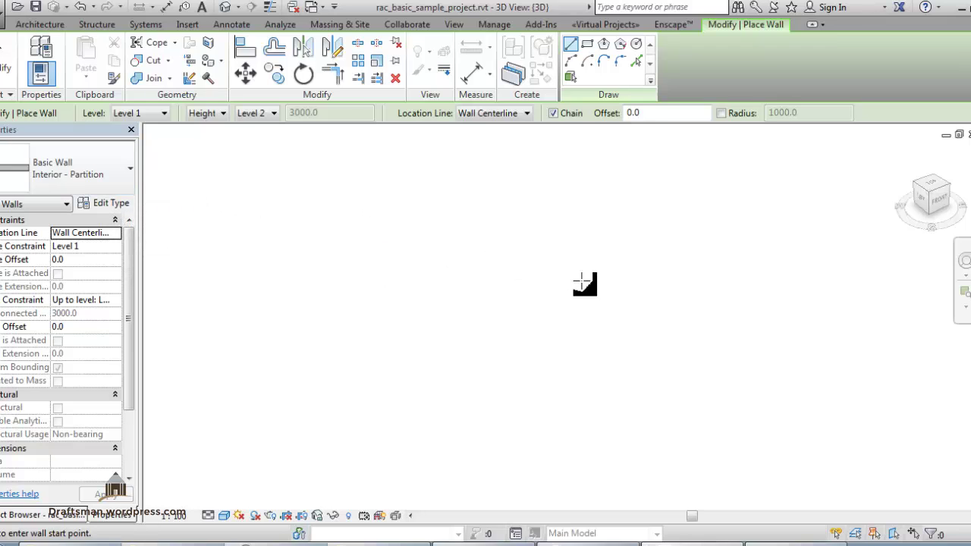
pyautogui.click(39, 515)
# - Open the Level 1 plan and filter a window selection down to the 8 elevation markers
pyautogui.doubleClick(43, 175)
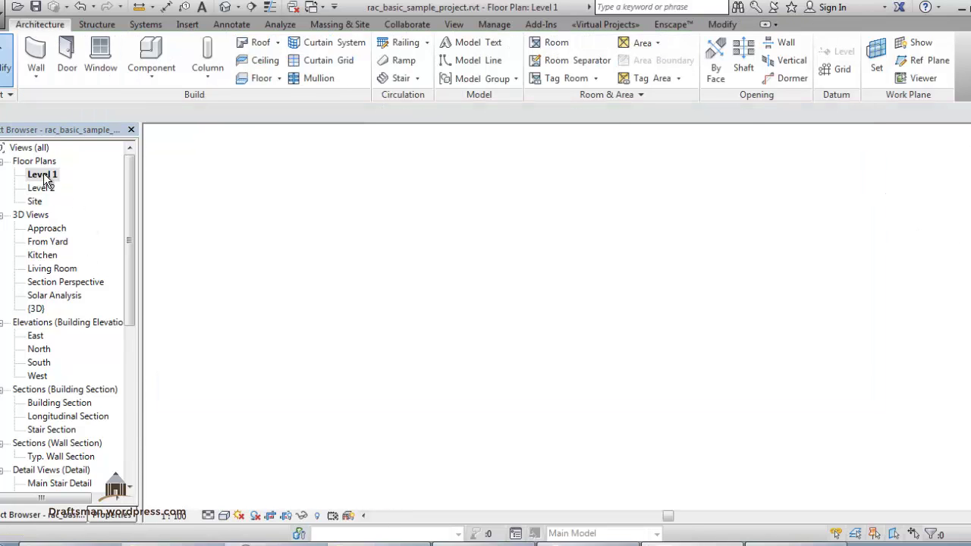
pyautogui.scroll(2, 419, 392)
pyautogui.scroll(2, 432, 379)
pyautogui.click(443, 370)
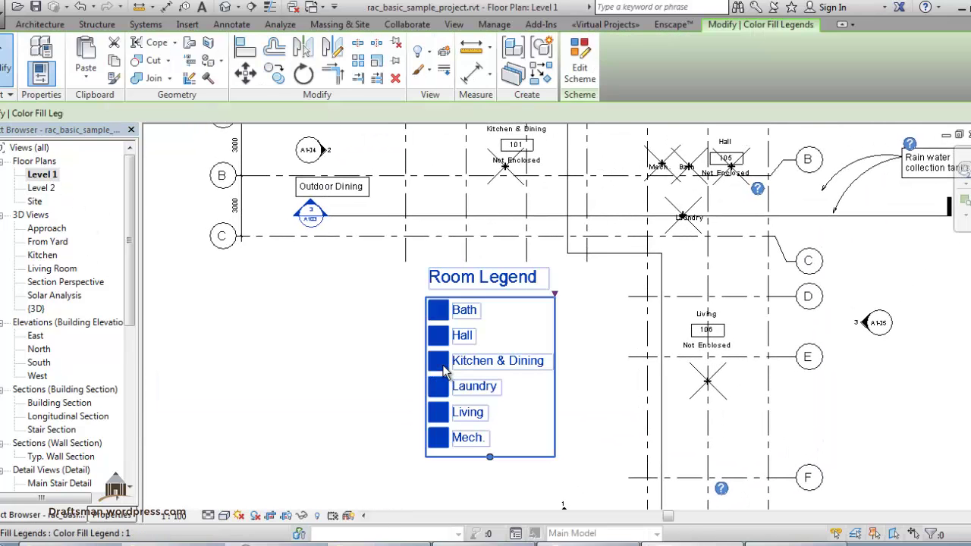
pyautogui.scroll(-1, 417, 376)
pyautogui.scroll(-1, 395, 378)
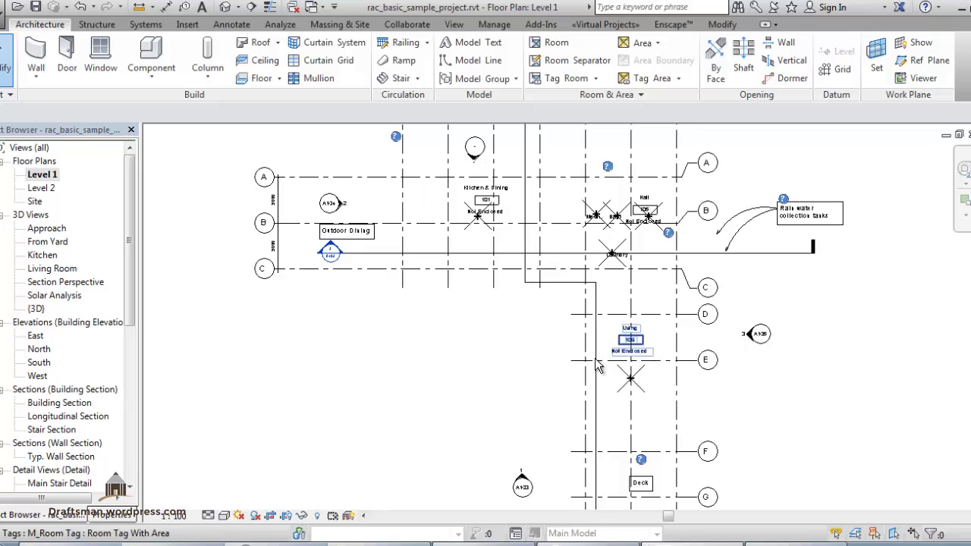
pyautogui.scroll(-4, 541, 309)
pyautogui.moveTo(345, 196)
pyautogui.mouseDown()
pyautogui.moveTo(691, 465)
pyautogui.moveTo(693, 447)
pyautogui.mouseUp()
pyautogui.click(637, 60)
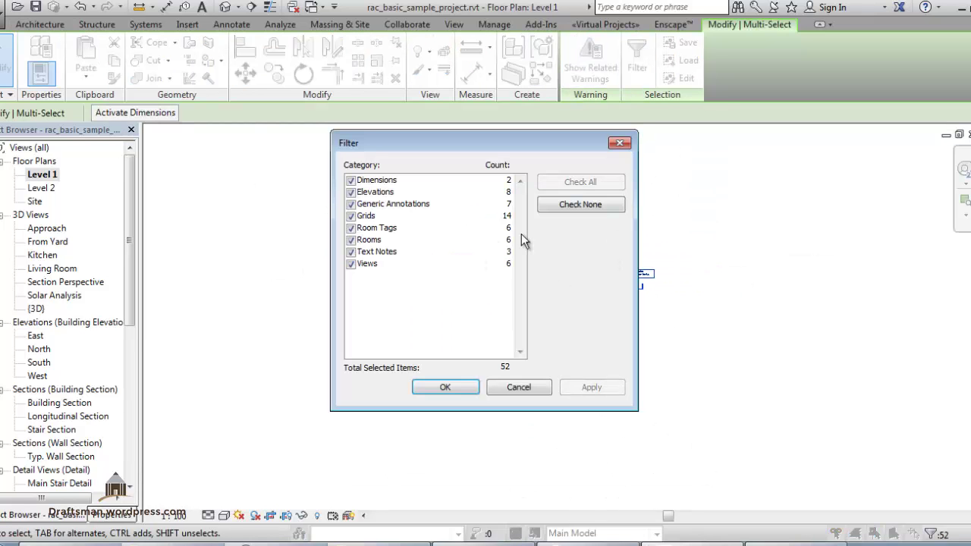
pyautogui.click(583, 205)
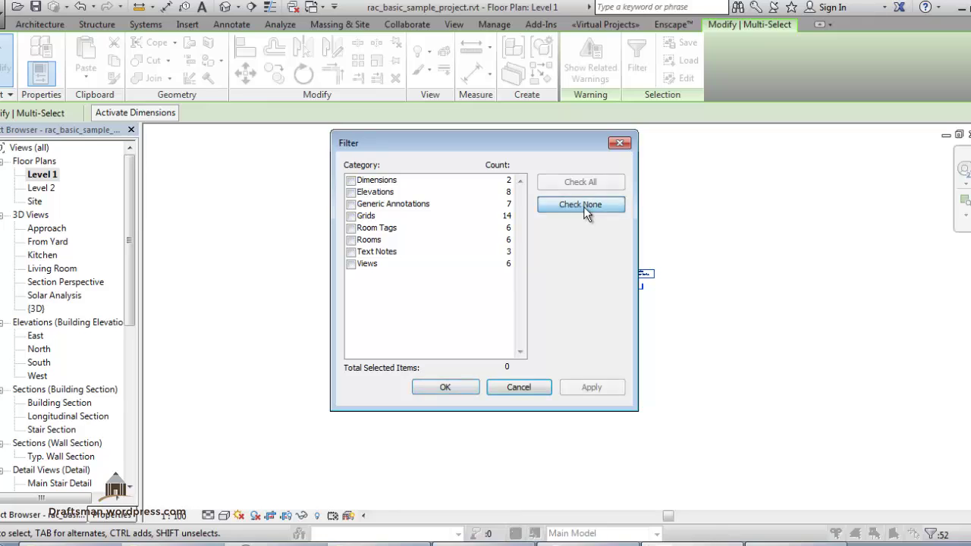
pyautogui.click(353, 193)
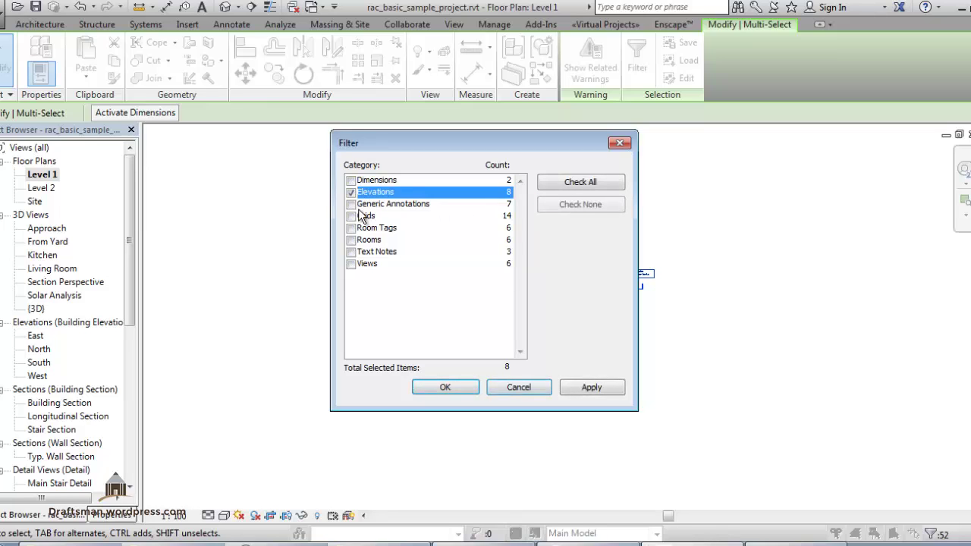
pyautogui.click(445, 387)
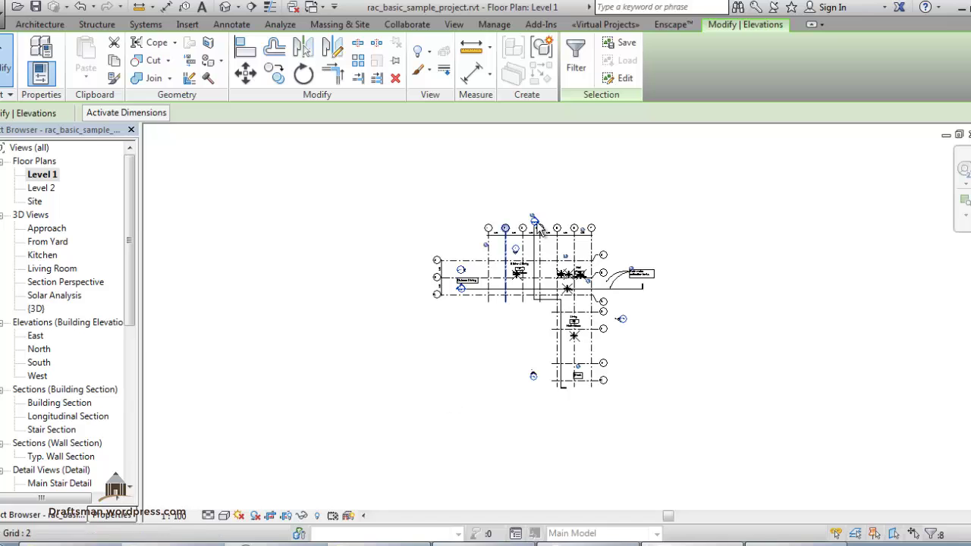
pyautogui.click(575, 61)
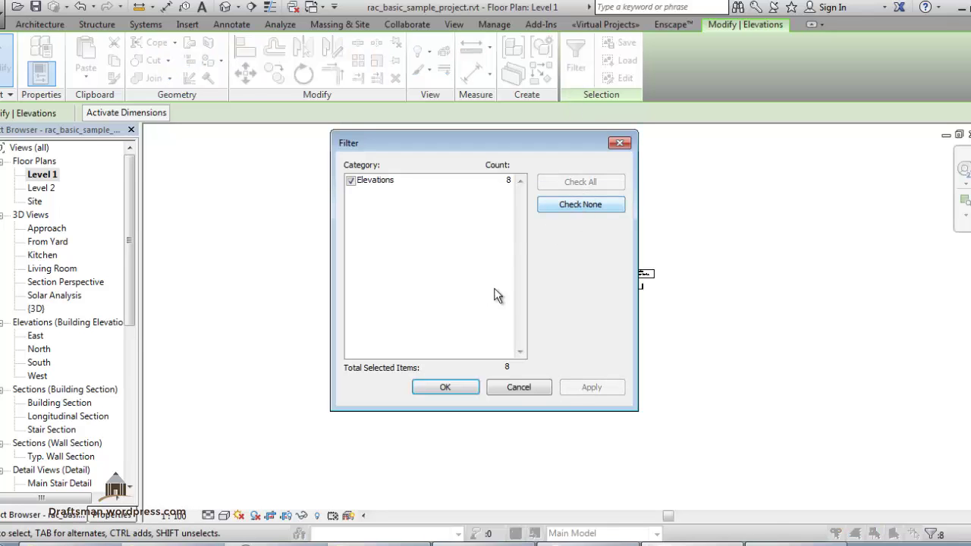
pyautogui.click(518, 387)
# - Select everything except Elevations and delete the grids, rooms, tags, dimensions and notes
pyautogui.moveTo(740, 167); pyautogui.dragTo(405, 442)
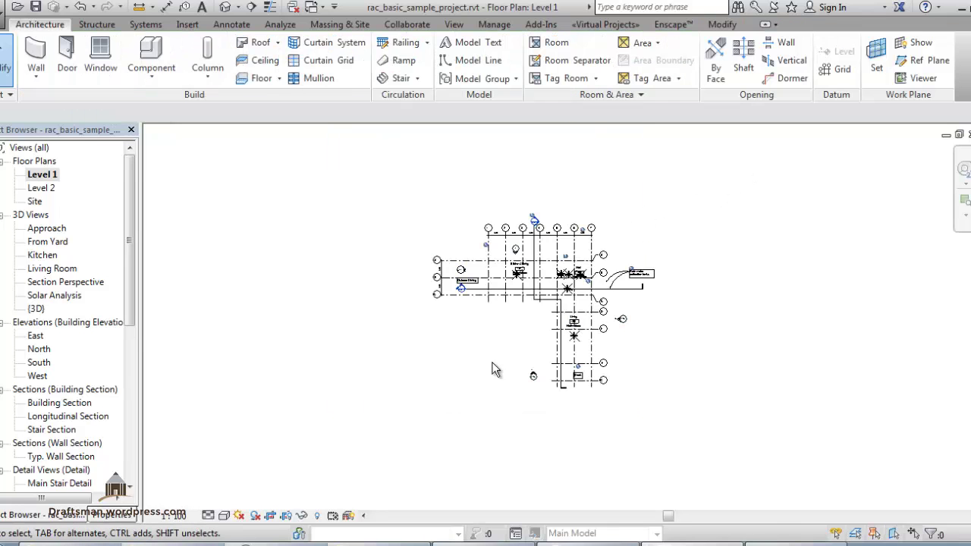
pyautogui.click(637, 61)
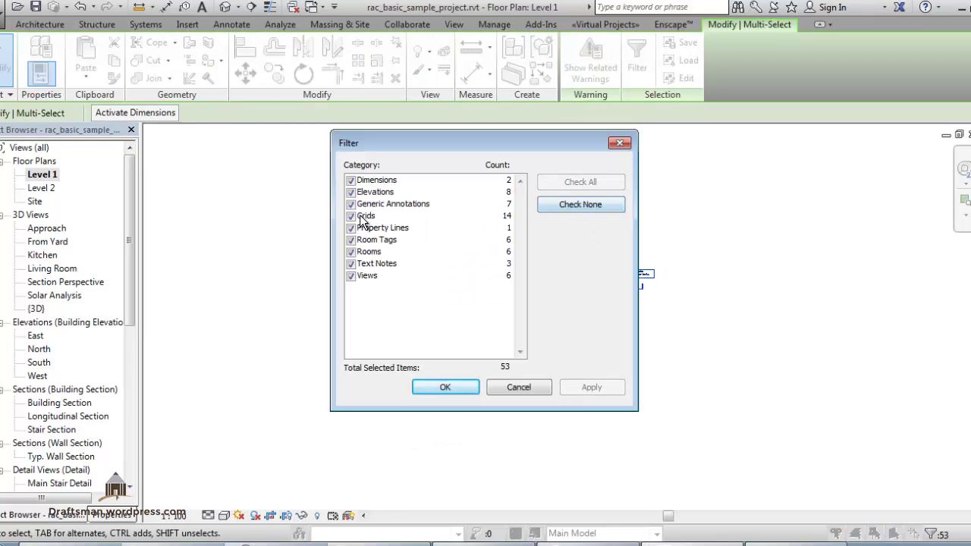
pyautogui.click(350, 192)
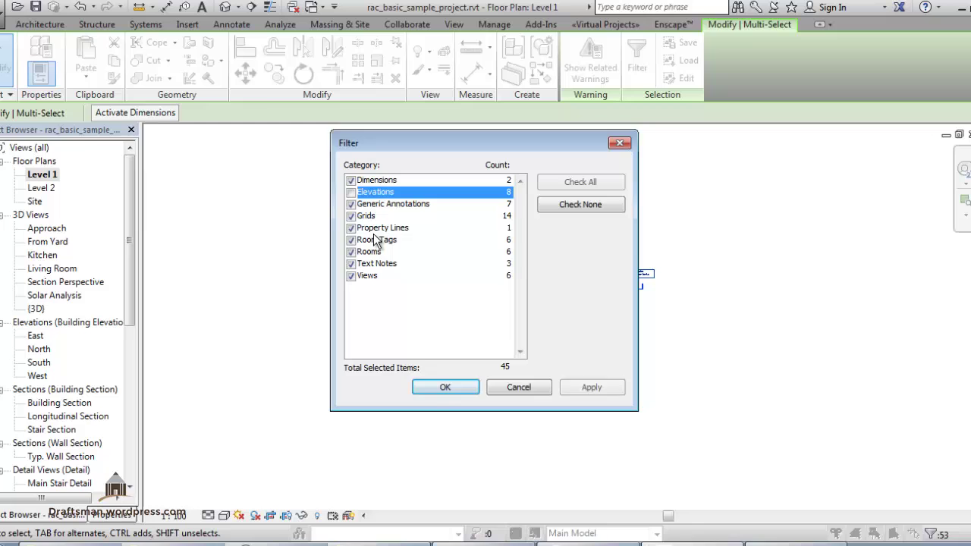
pyautogui.click(445, 387)
pyautogui.press('Delete')
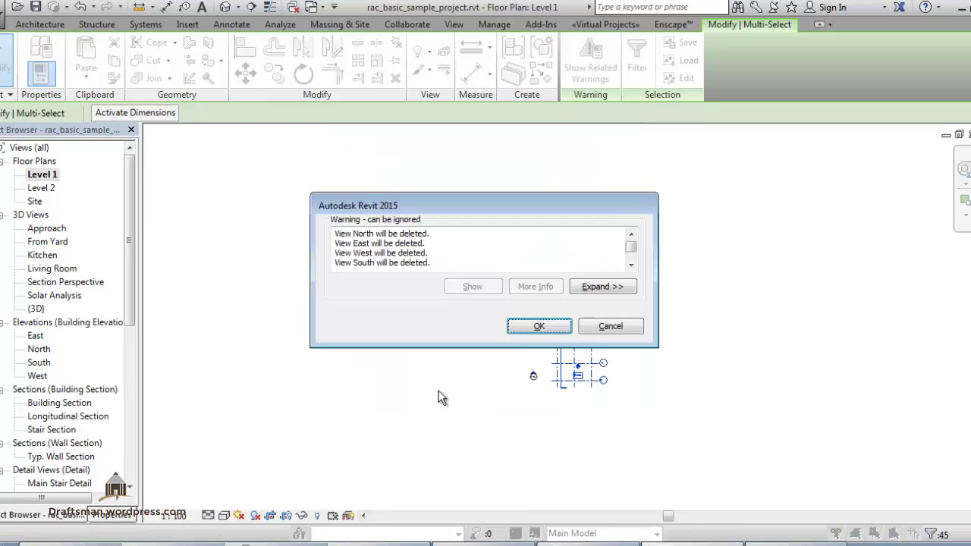
pyautogui.click(537, 326)
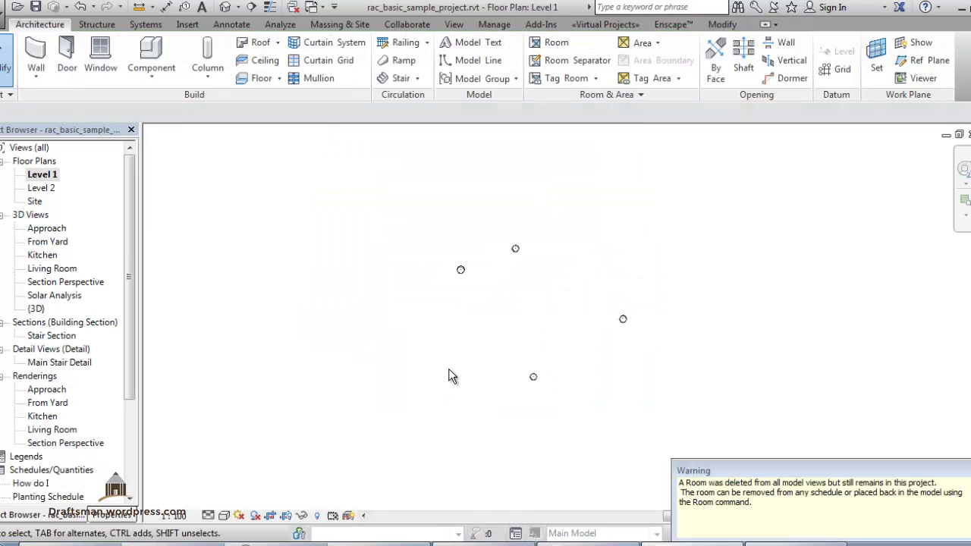
# - Select an elevation marker and drag it lower in the plan
pyautogui.moveTo(420, 241); pyautogui.dragTo(496, 329)
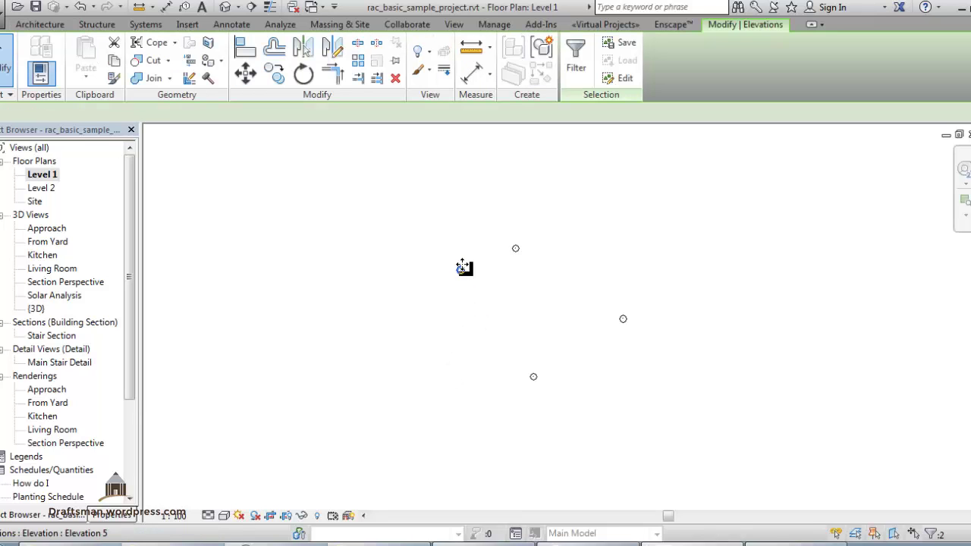
pyautogui.scroll(3, 462, 267)
pyautogui.scroll(2, 463, 266)
pyautogui.moveTo(466, 290); pyautogui.dragTo(465, 426)
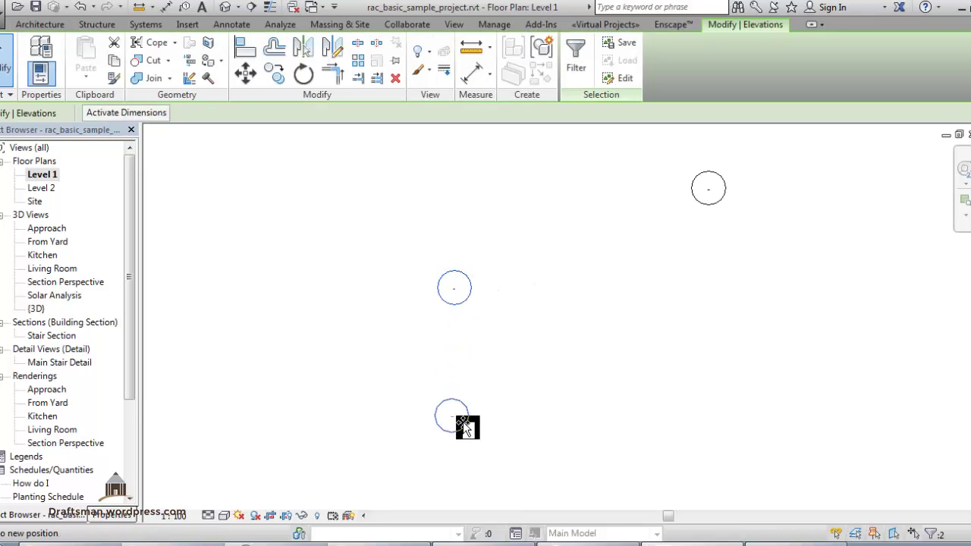
# - Inspect the elevation type's 12mm Circle tag and Callout Tag settings, cancelling without changes
pyautogui.click(114, 515)
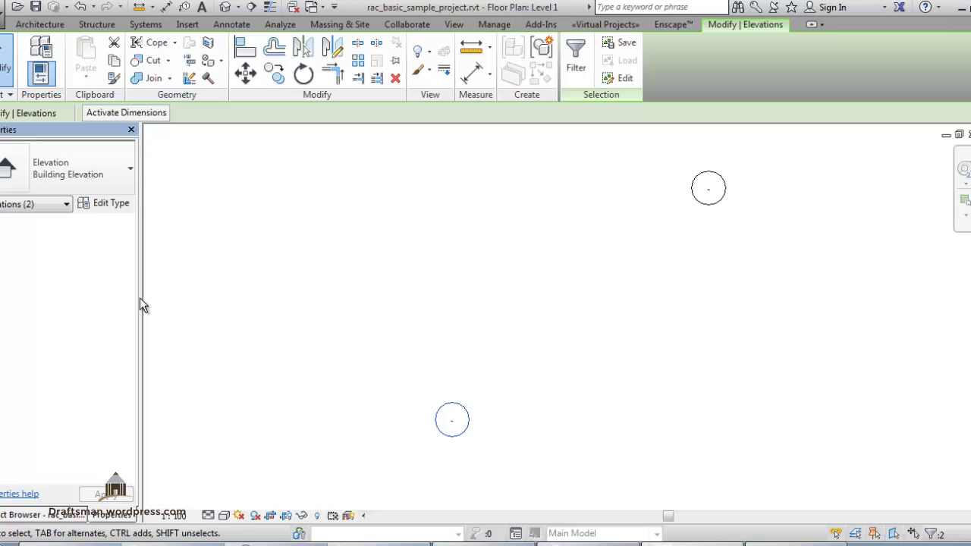
pyautogui.click(106, 206)
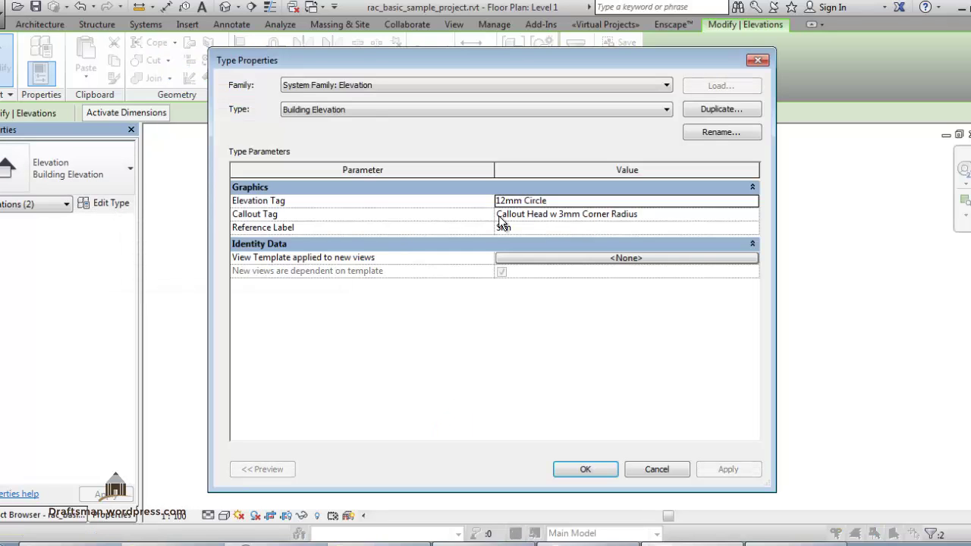
pyautogui.click(751, 201)
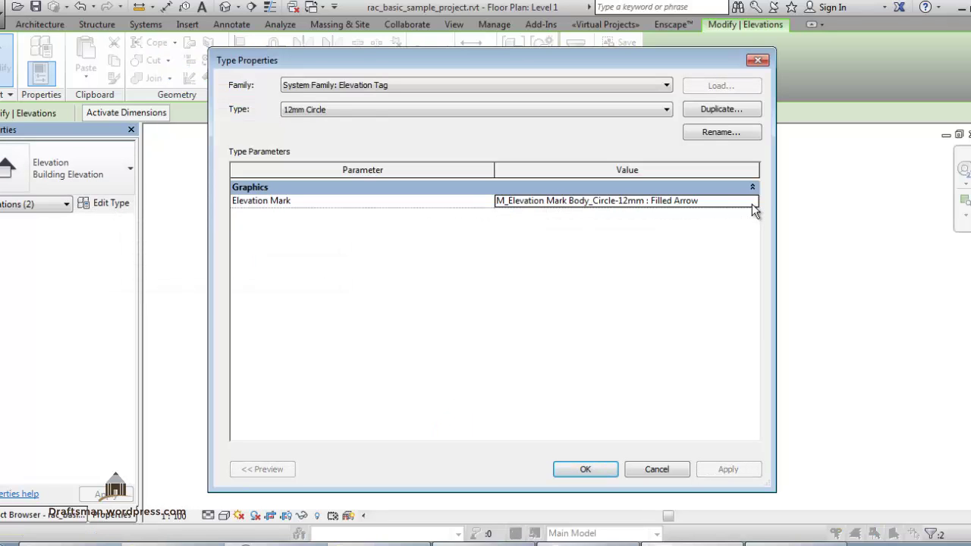
pyautogui.click(751, 201)
pyautogui.click(649, 464)
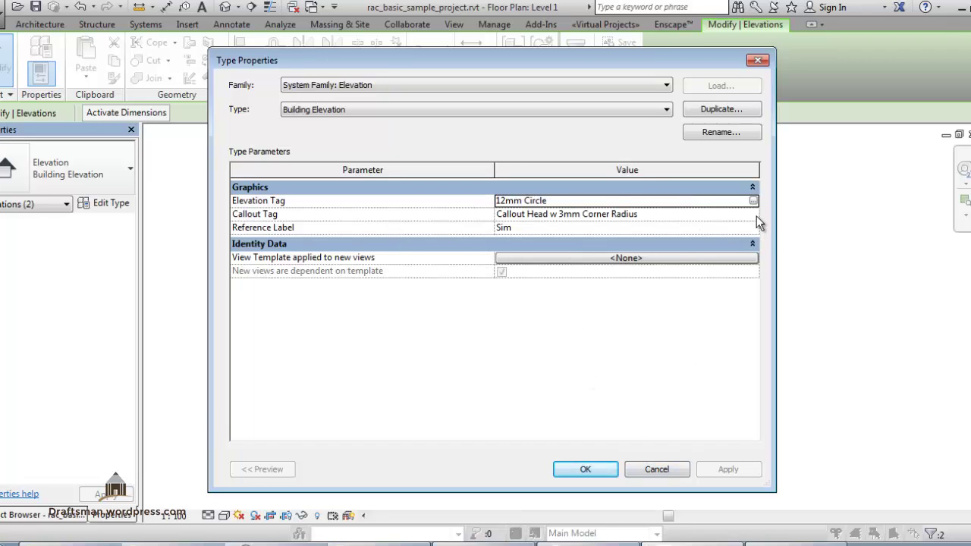
pyautogui.click(754, 214)
pyautogui.click(751, 214)
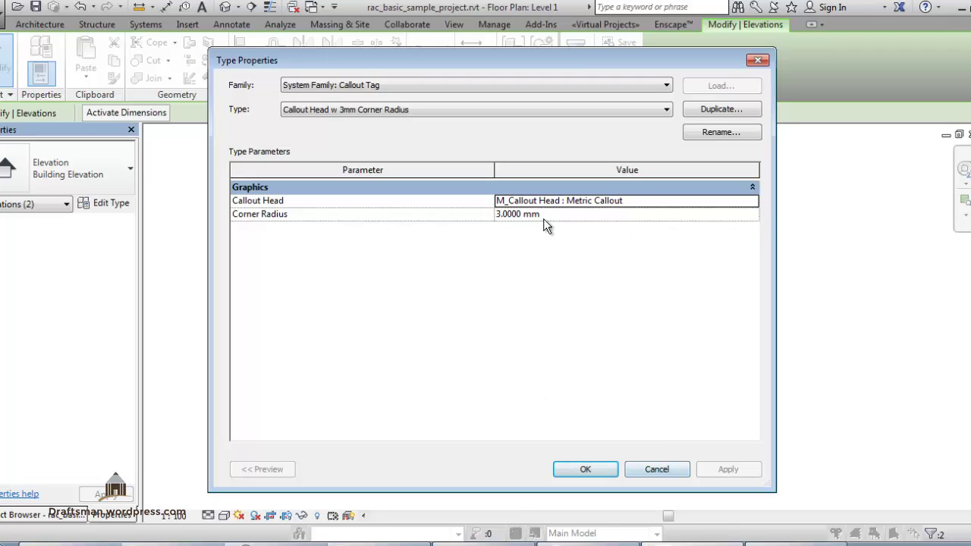
pyautogui.click(581, 218)
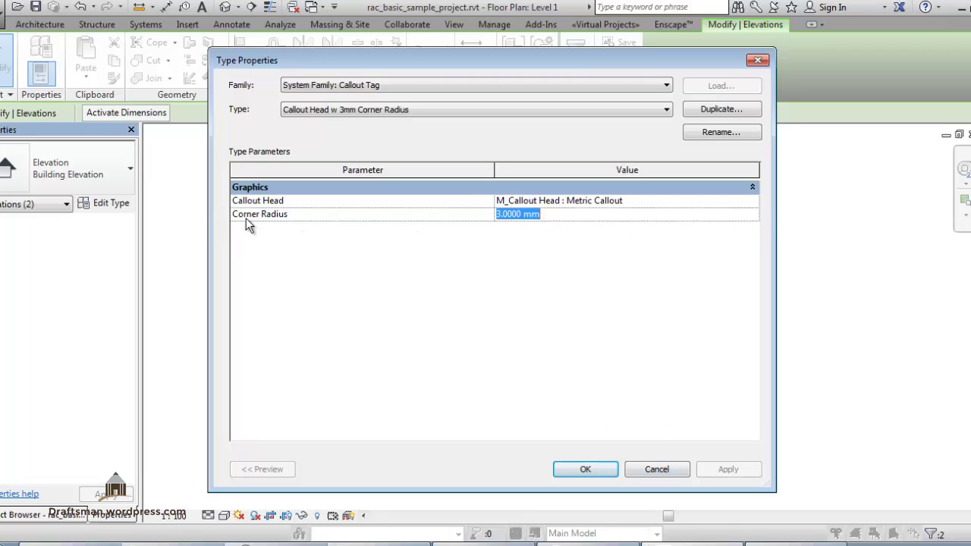
pyautogui.click(648, 470)
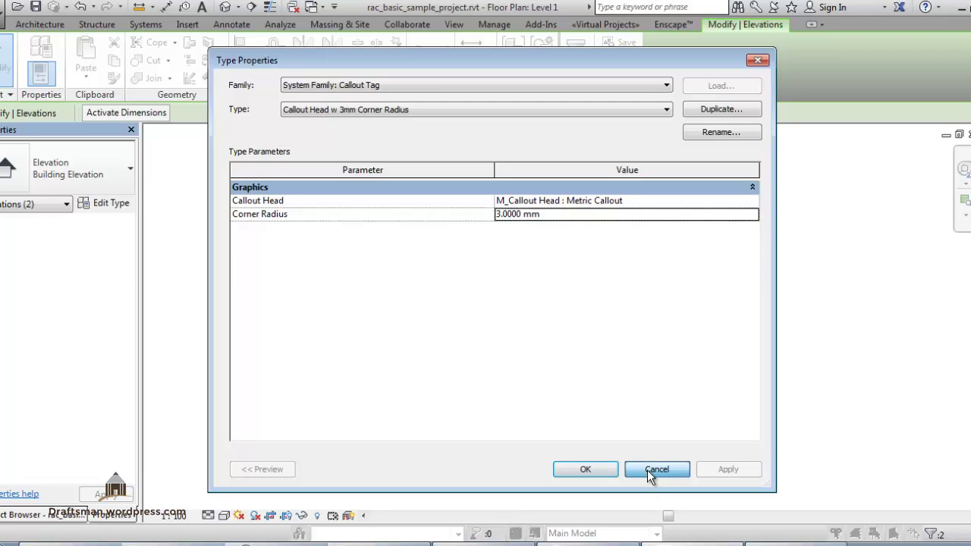
pyautogui.click(649, 470)
# - Check each of the four remaining elevation markers, then bring up the Save As choices
pyautogui.click(482, 283)
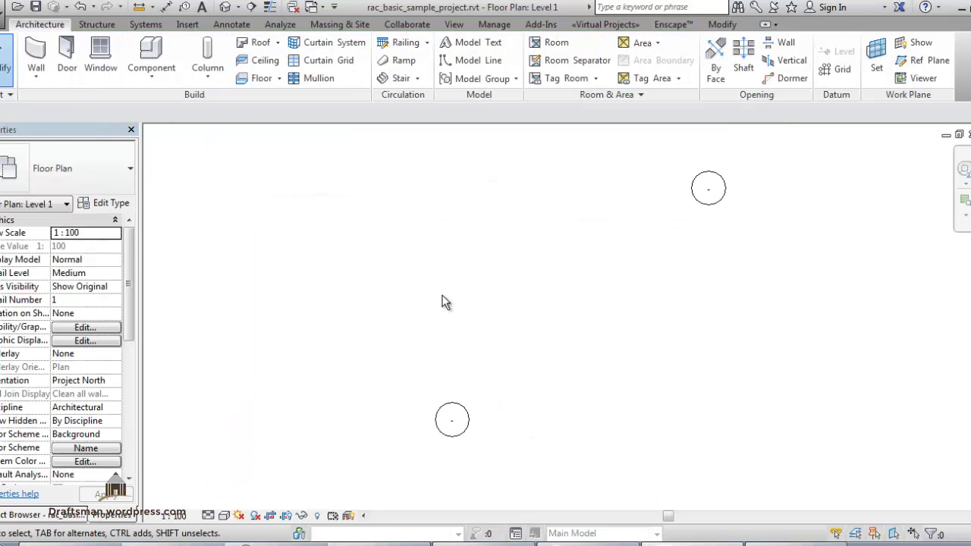
pyautogui.scroll(-2, 444, 300)
pyautogui.moveTo(555, 344); pyautogui.dragTo(536, 282, button='middle')
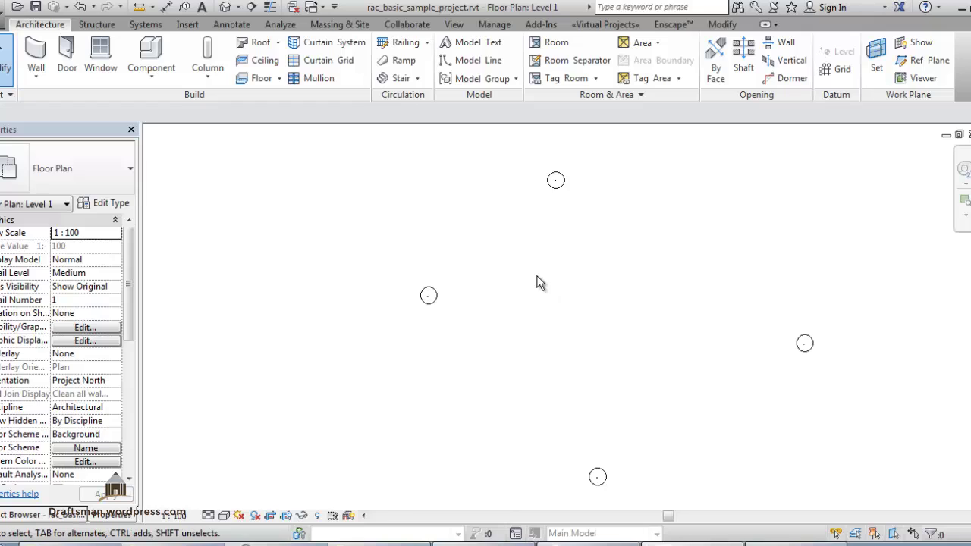
pyautogui.click(557, 180)
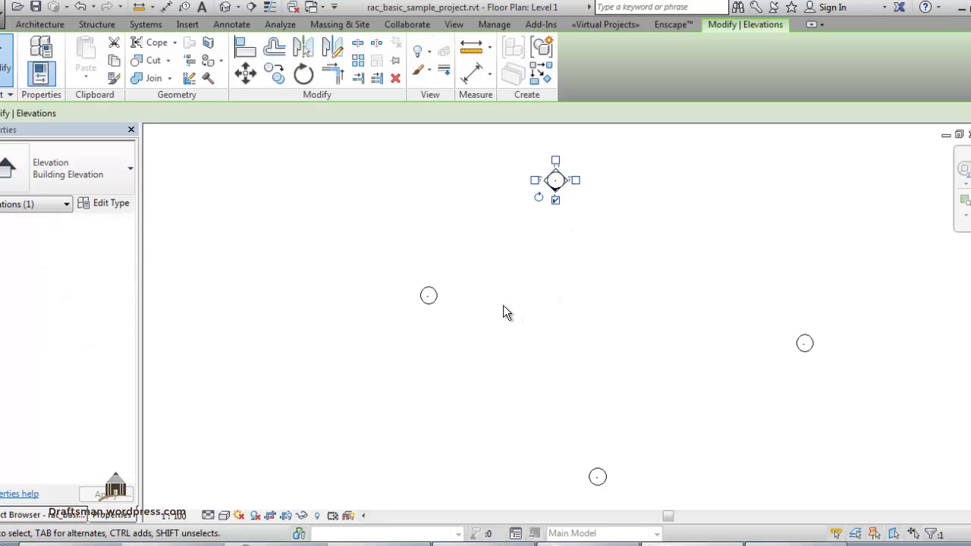
pyautogui.click(472, 359)
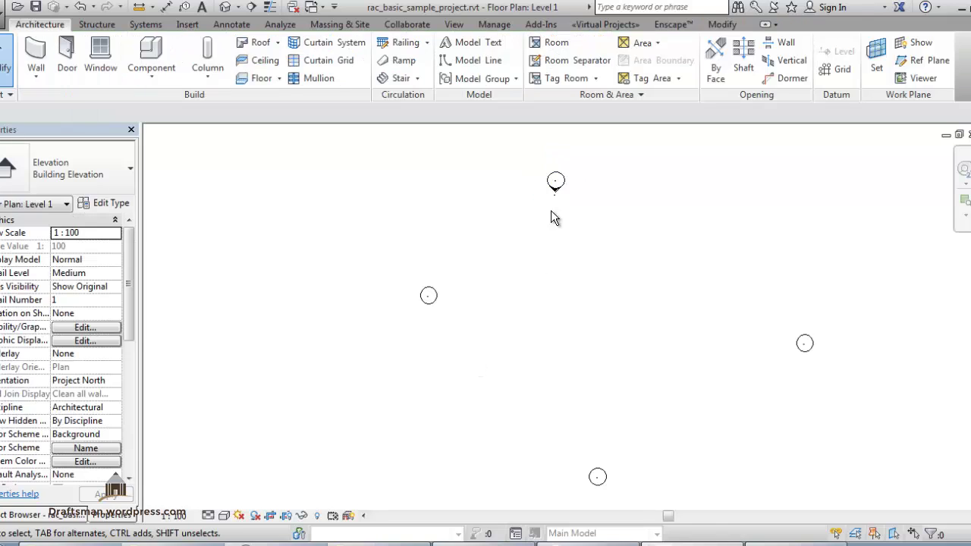
pyautogui.click(434, 303)
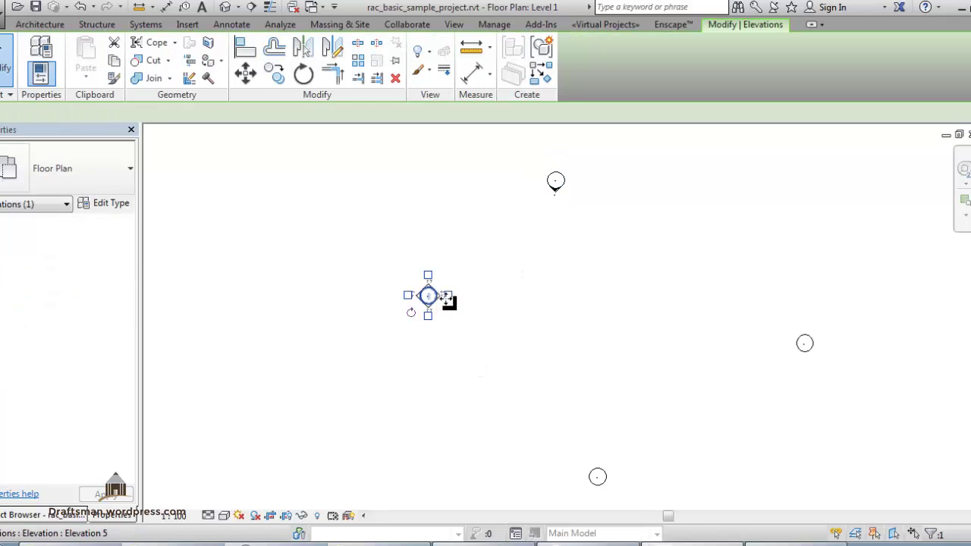
pyautogui.click(599, 474)
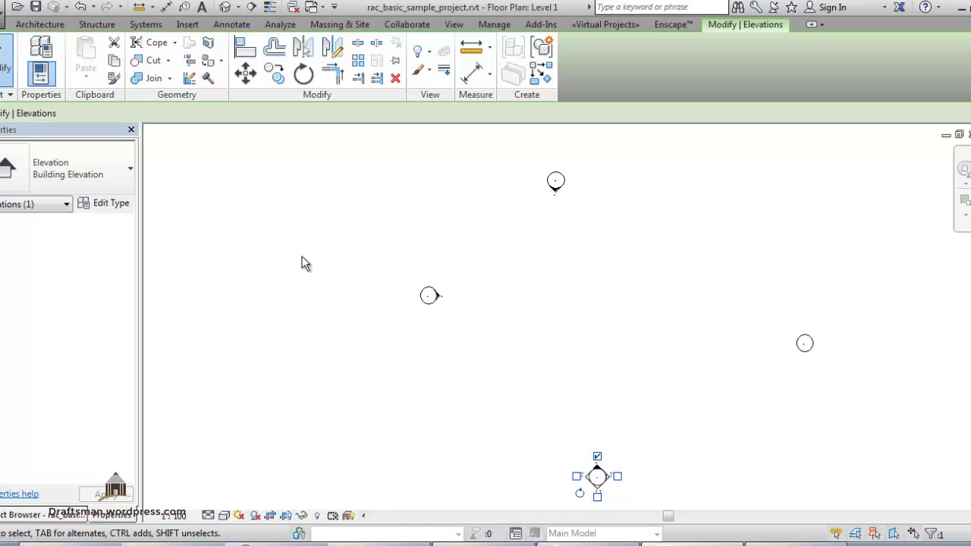
pyautogui.click(2, 14)
pyautogui.moveTo(38, 179)
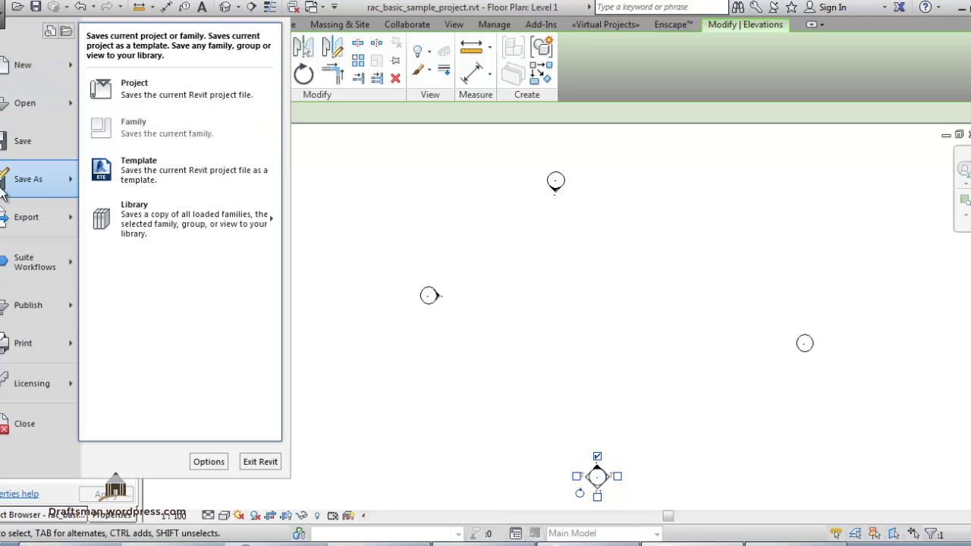
# - Cancel saving the project as an .rte template in Samples and return to the Application Menu
pyautogui.click(191, 168)
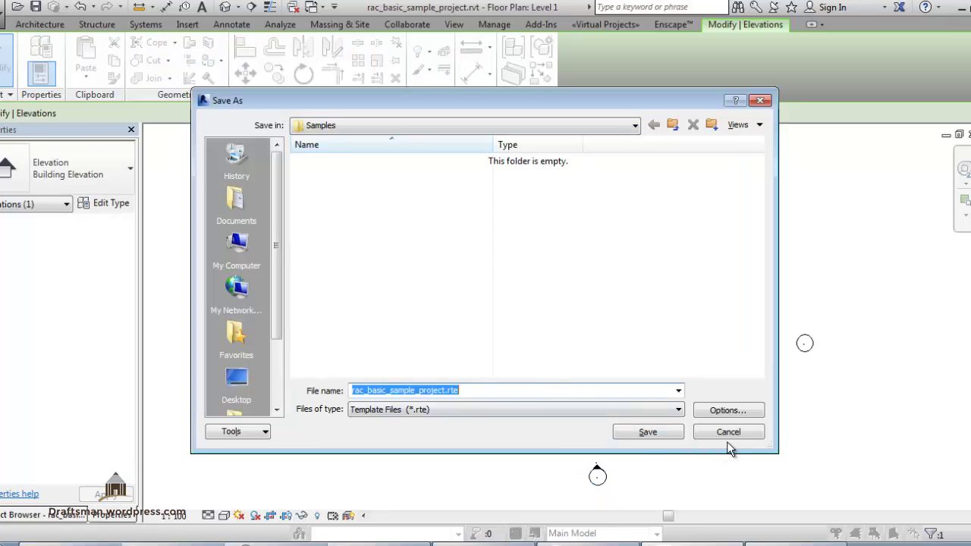
pyautogui.click(728, 437)
pyautogui.click(3, 14)
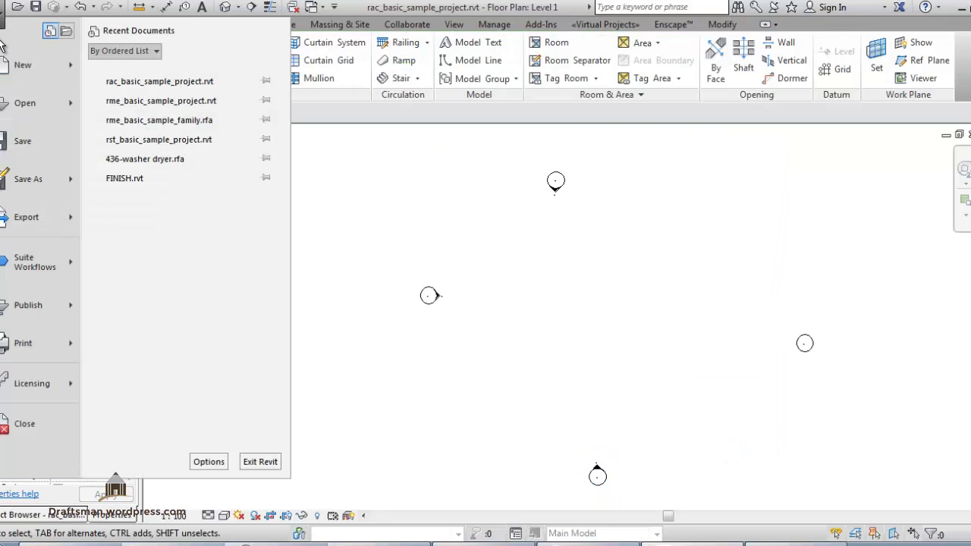
pyautogui.moveTo(23, 65)
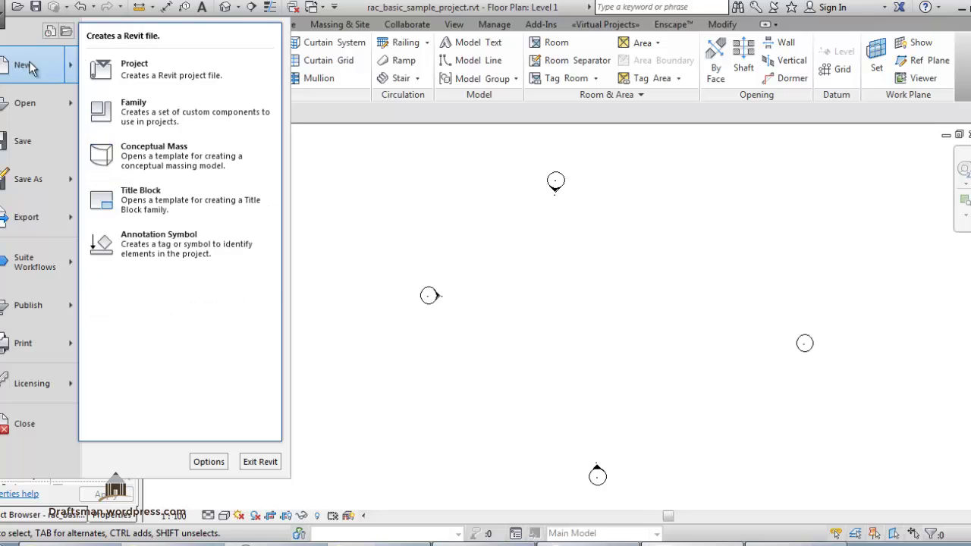
# - Browse the US Imperial templates for a new project, then cancel without creating one
pyautogui.click(203, 75)
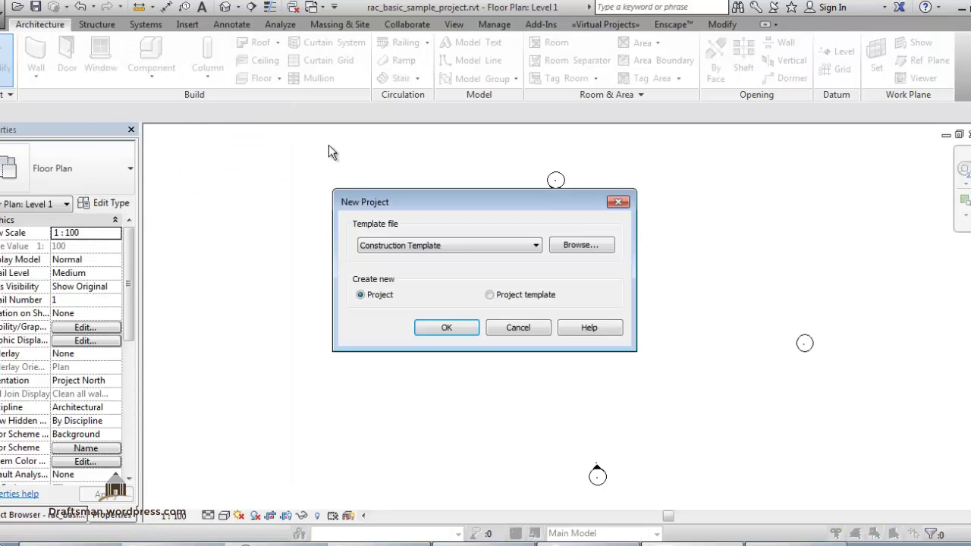
pyautogui.click(584, 245)
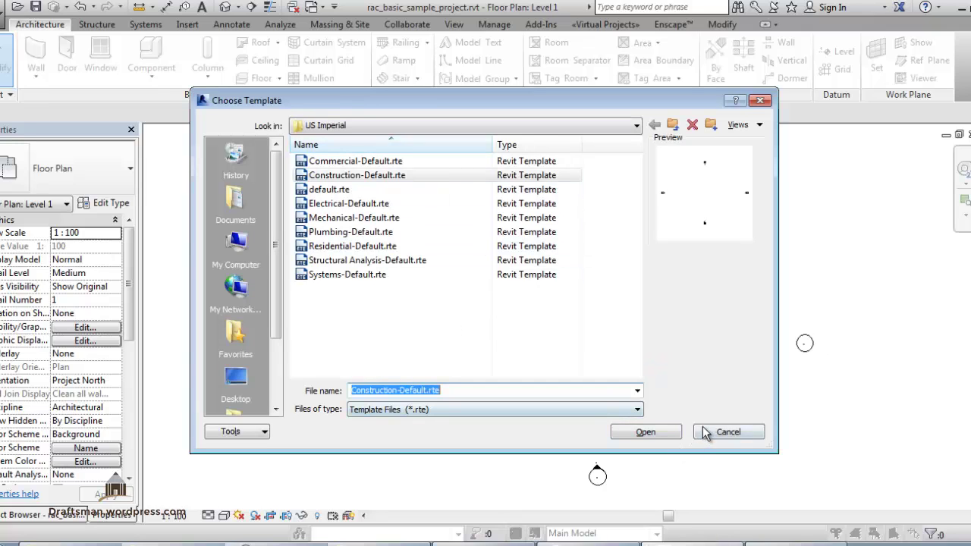
pyautogui.click(705, 428)
pyautogui.click(520, 327)
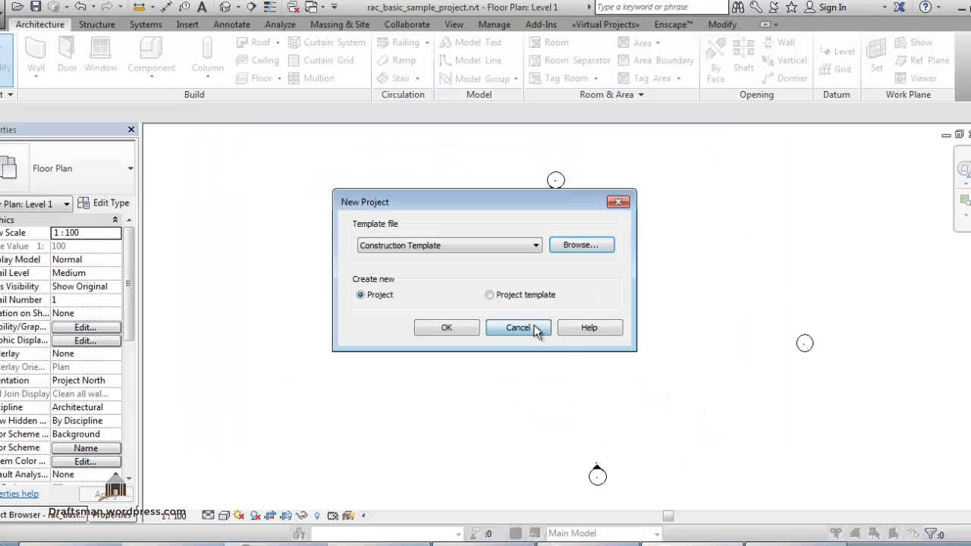